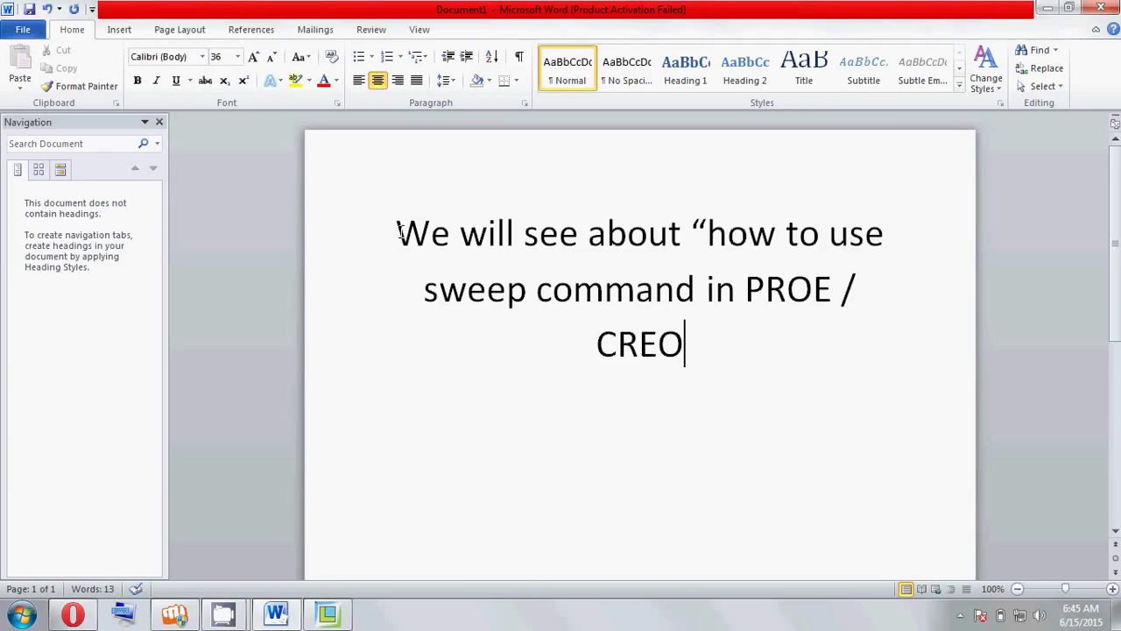
Step: Highlight the Word title announcing the tutorial on the sweep command in PROE/CREO
mouse_move(398, 232)
mouse_down()
mouse_move(826, 272)
mouse_move(857, 329)
mouse_up()
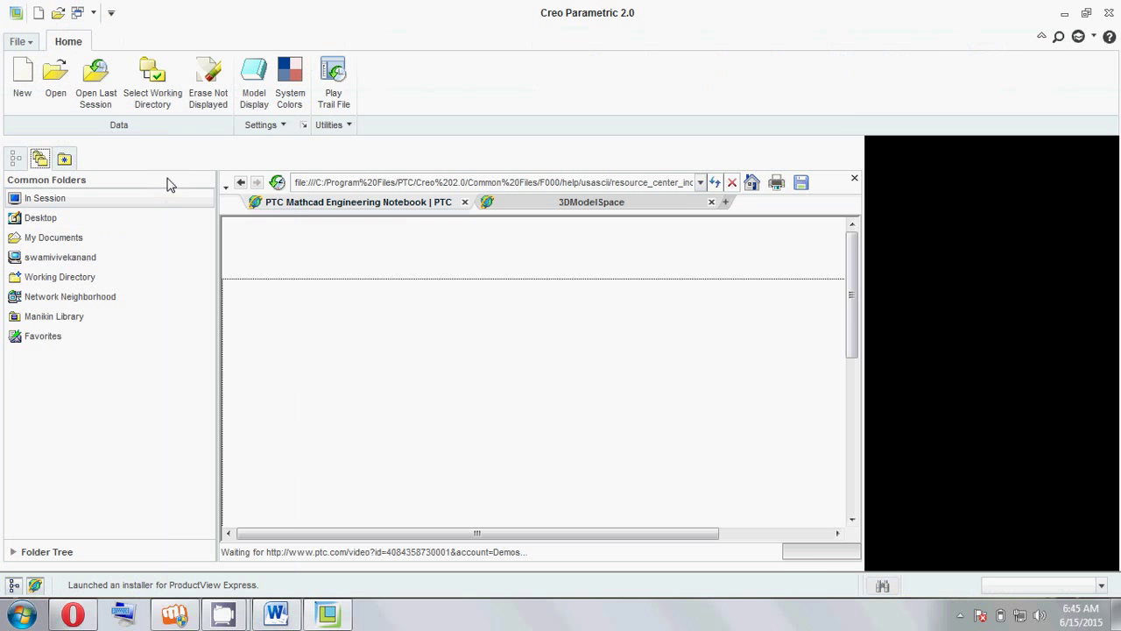
Step: Create a new solid part named sweep_tutorial using the mmns_part_solid template instead of the default
click(1086, 12)
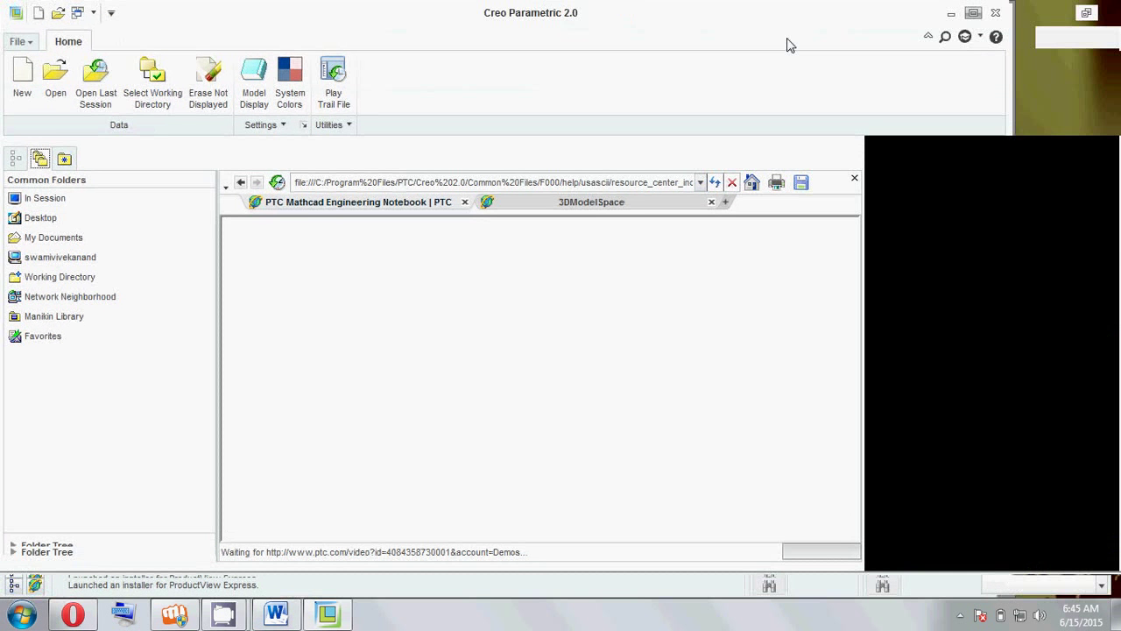
key(ctrl+n)
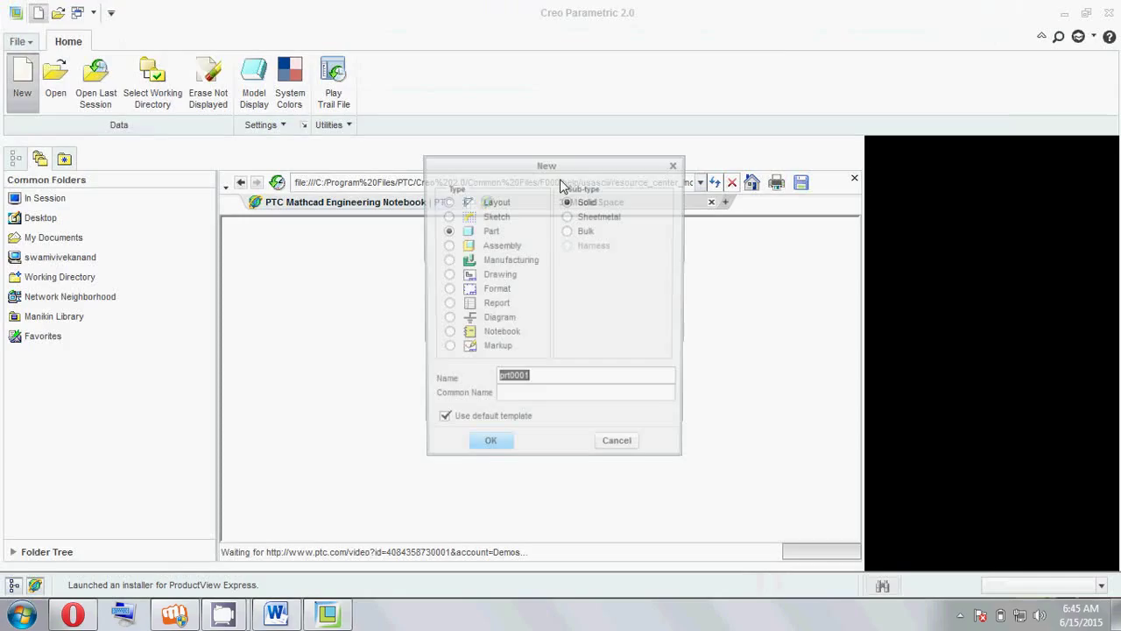
click(518, 423)
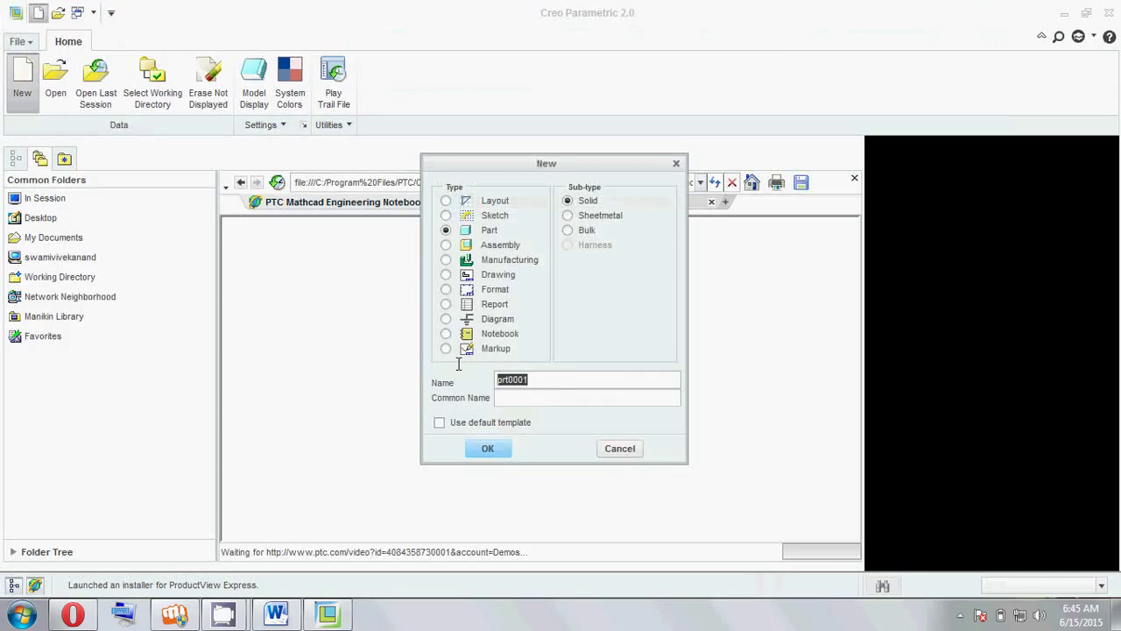
text(sw)
text(eep_)
text(tut)
text(orial)
key(Return)
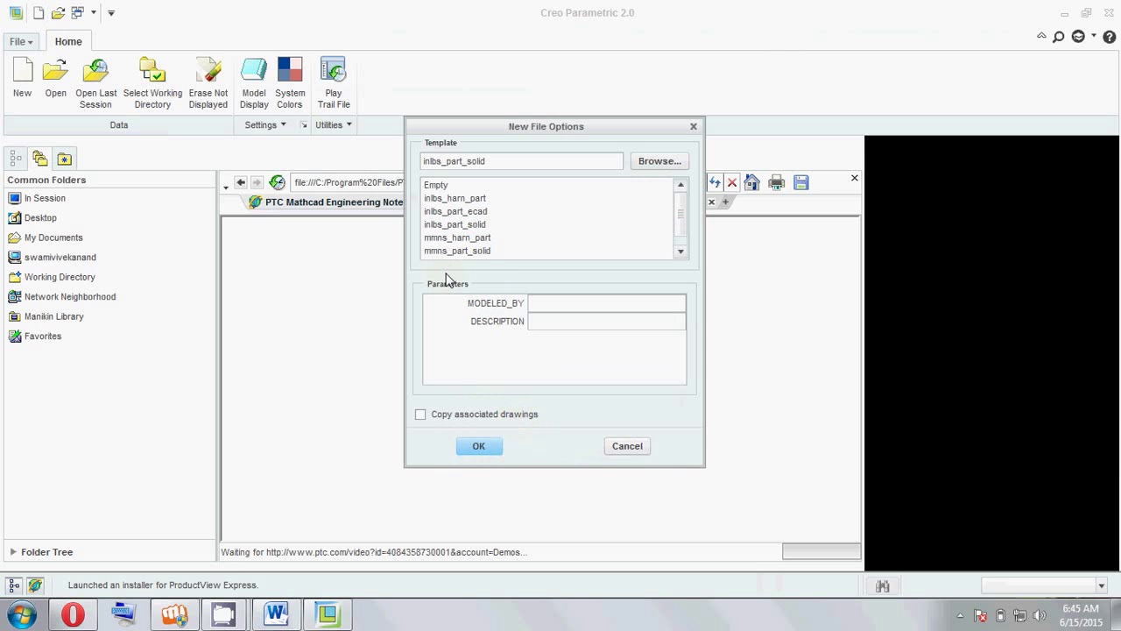
click(570, 251)
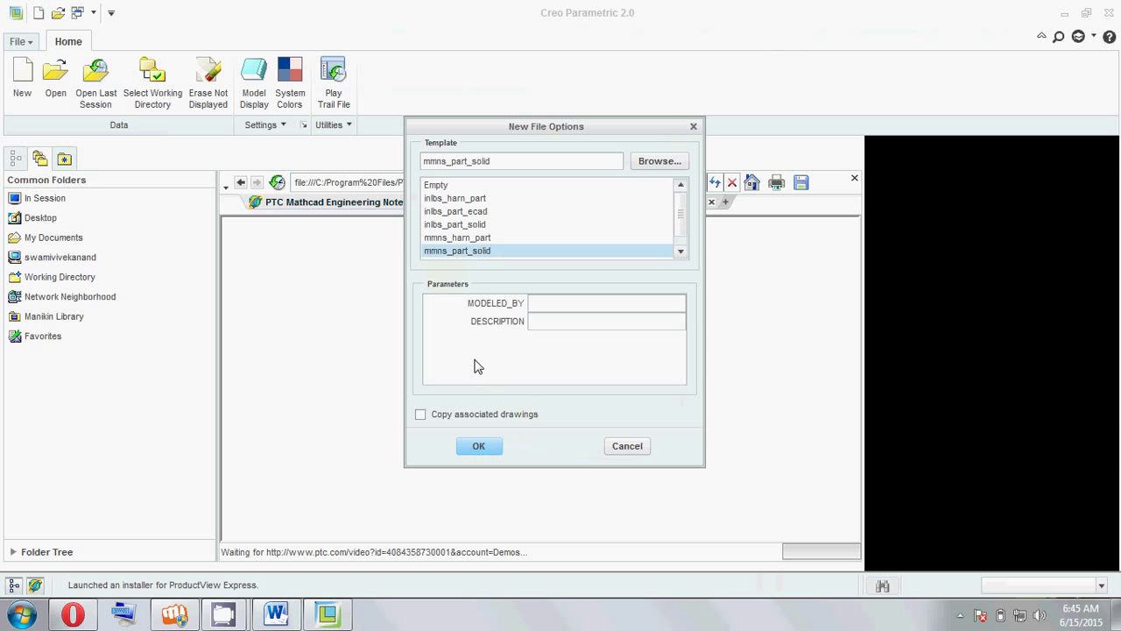
key(Return)
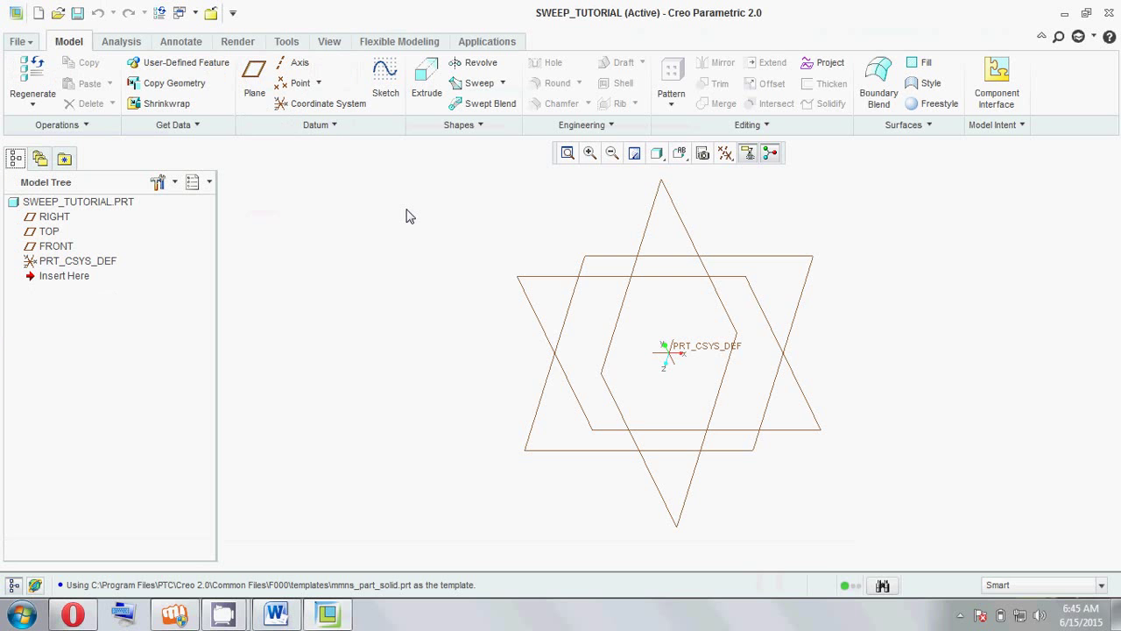
Step: Open a sketch on the FRONT plane, cancel the centerline tool, and stay in Sketcher
click(377, 98)
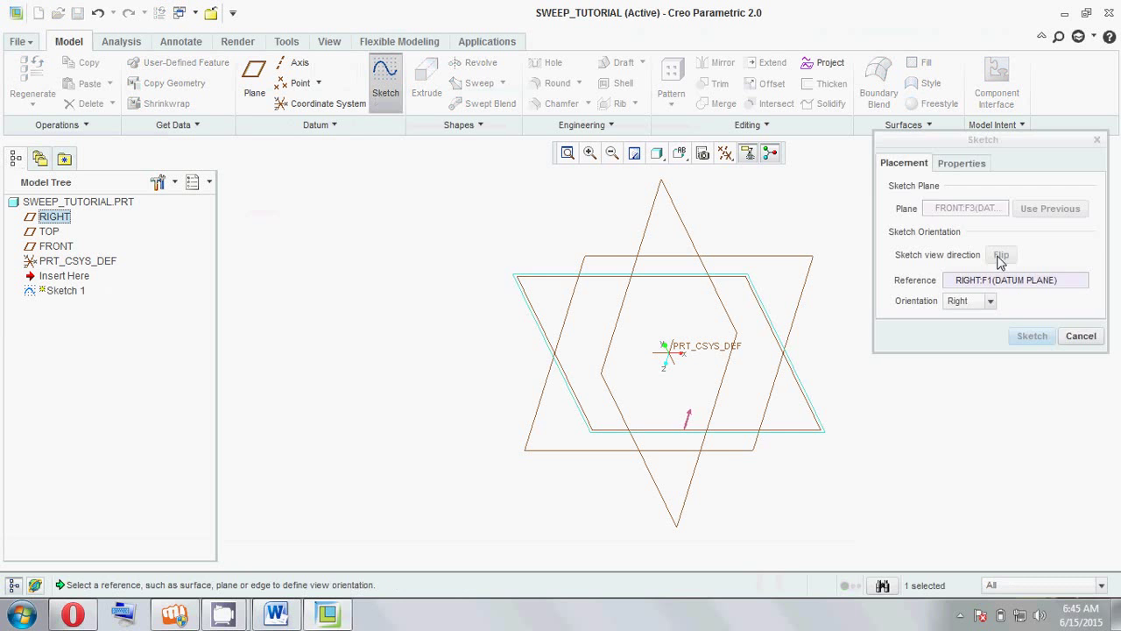
middle_click(718, 174)
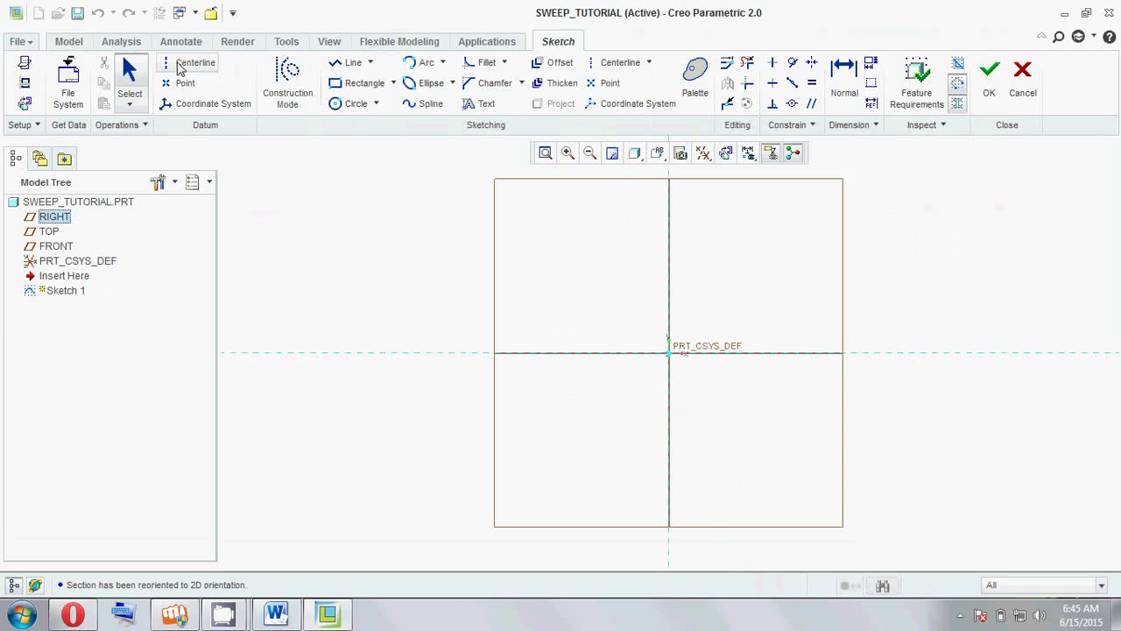
click(182, 65)
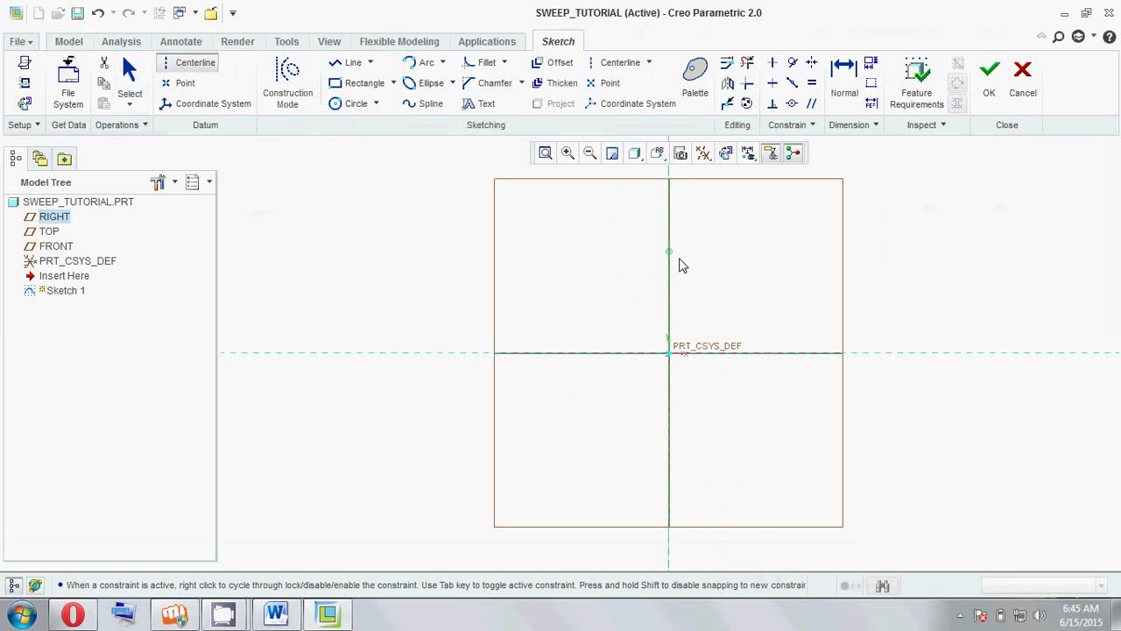
middle_click(668, 261)
key(Escape)
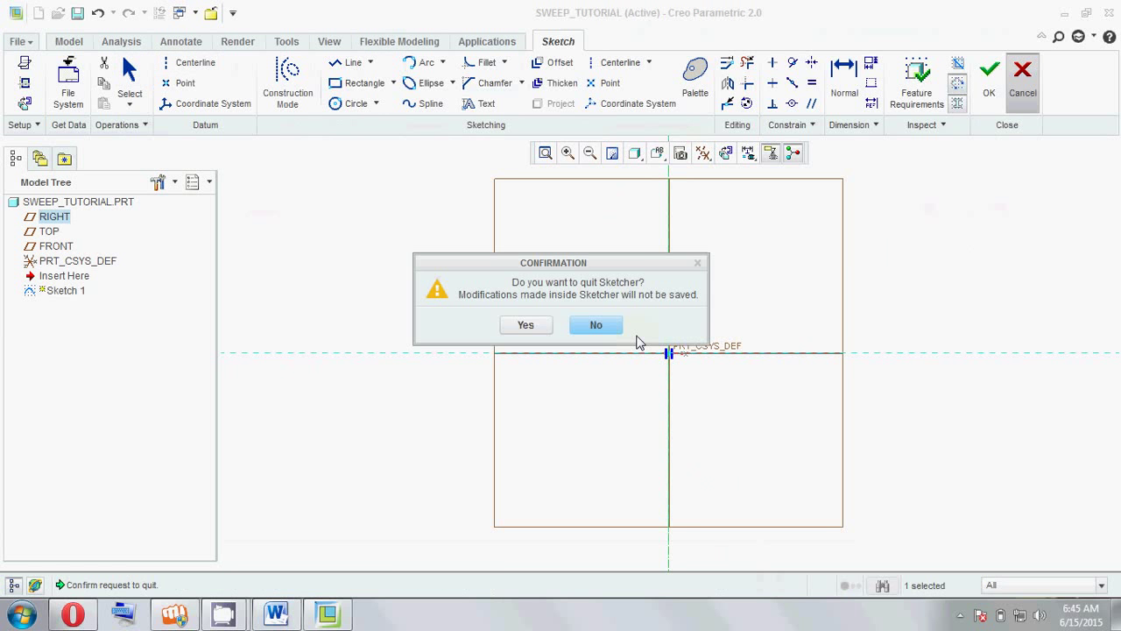
click(604, 325)
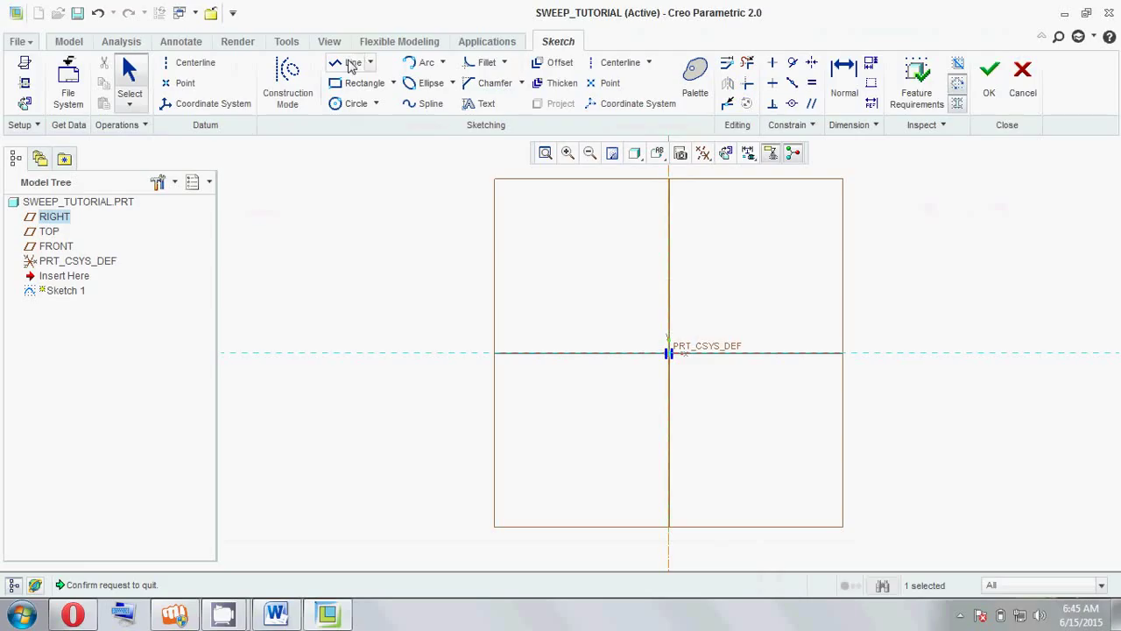
click(349, 66)
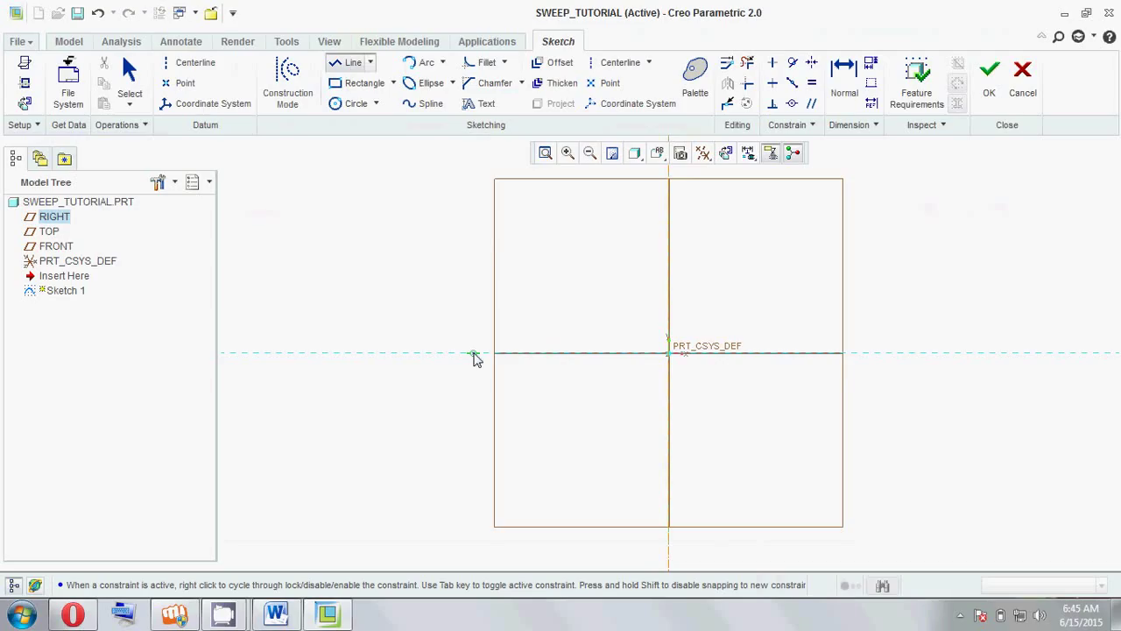
click(473, 354)
click(865, 355)
middle_click(700, 404)
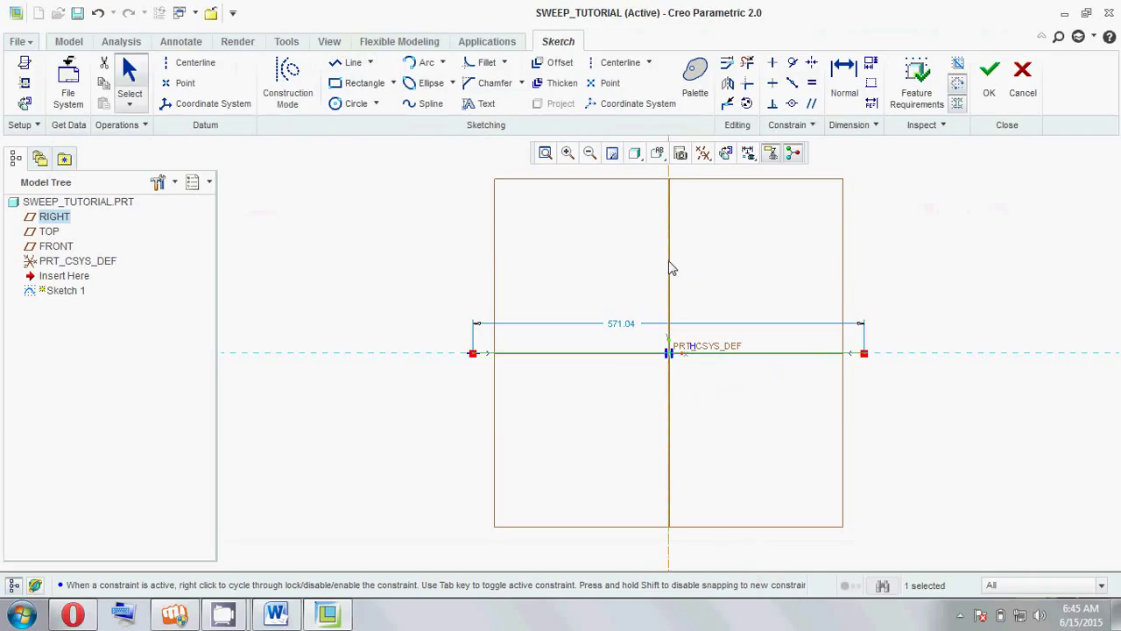
click(810, 64)
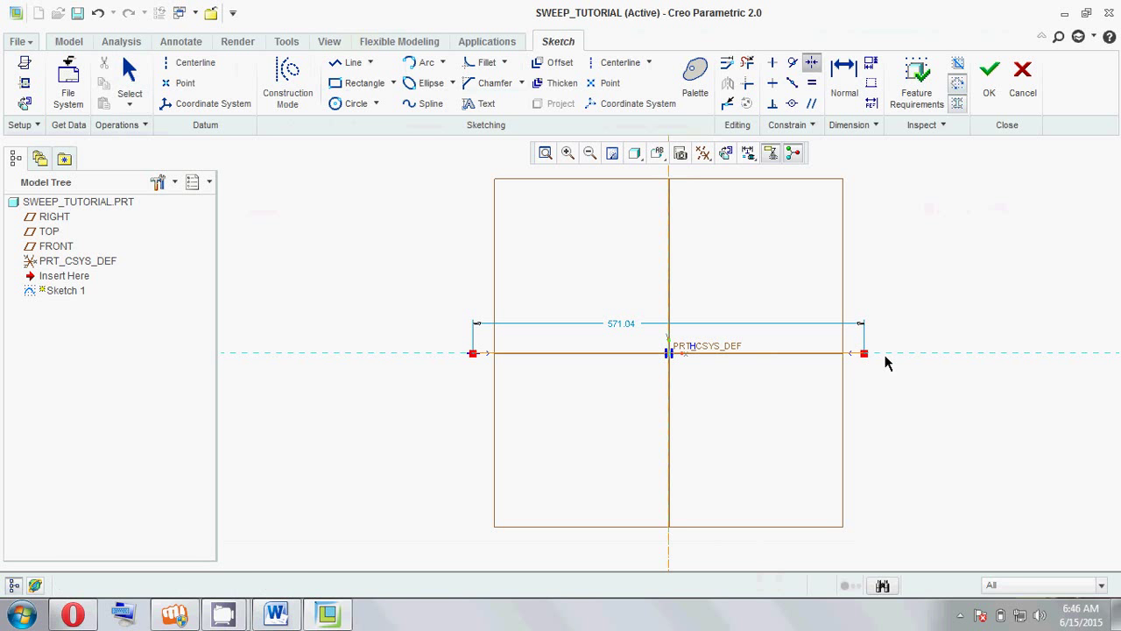
middle_click(670, 288)
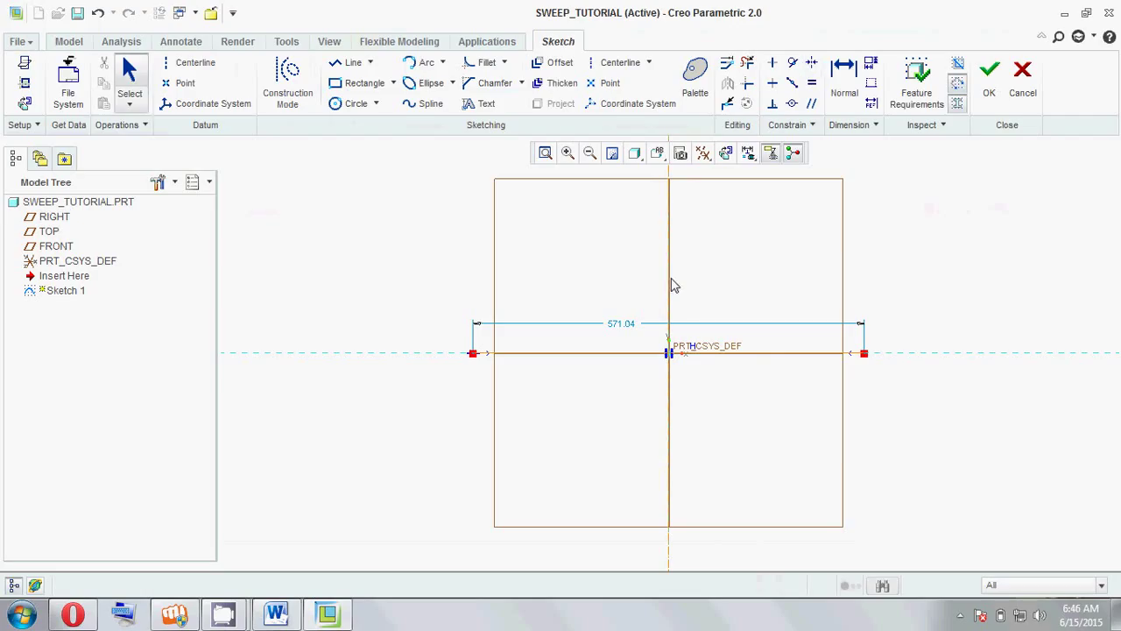
click(812, 65)
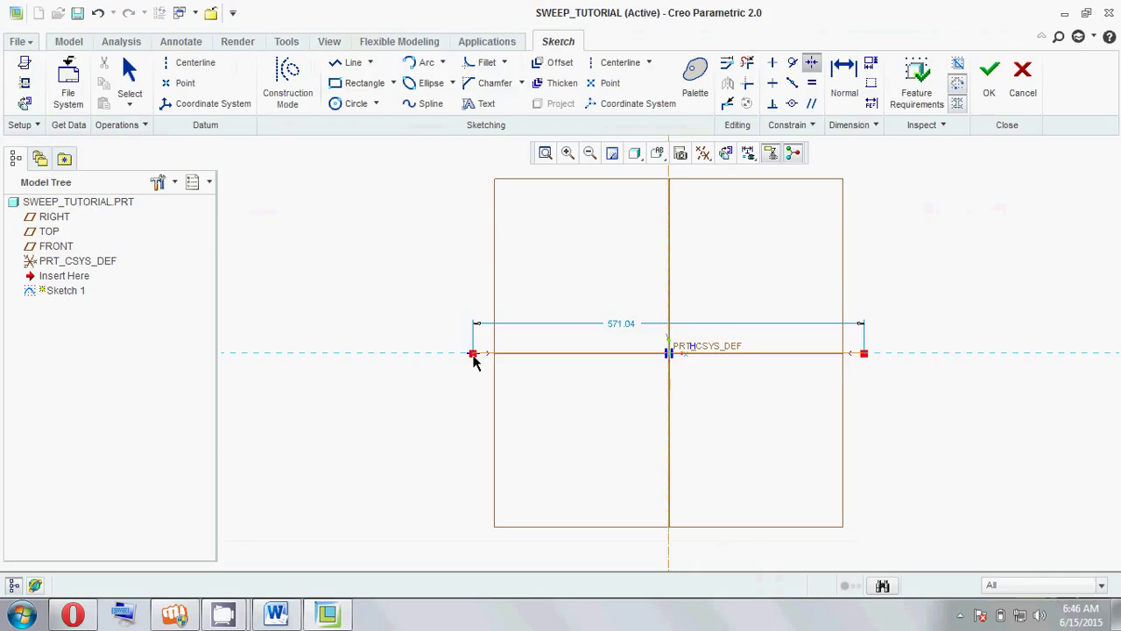
middle_click(970, 359)
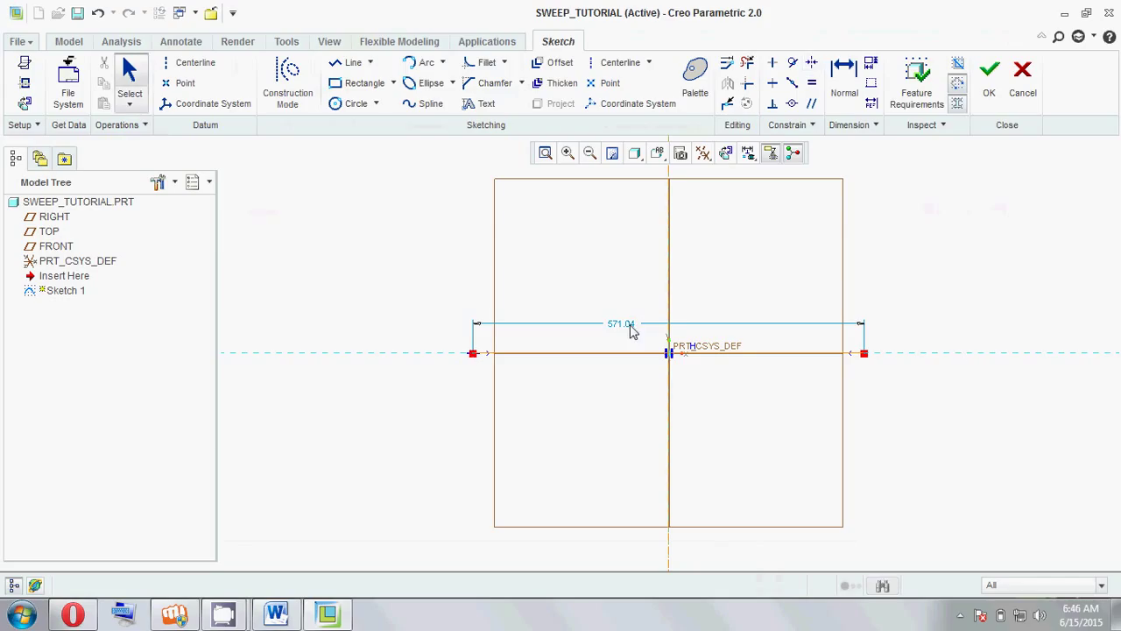
double_click(633, 331)
text(50)
text(0)
key(Return)
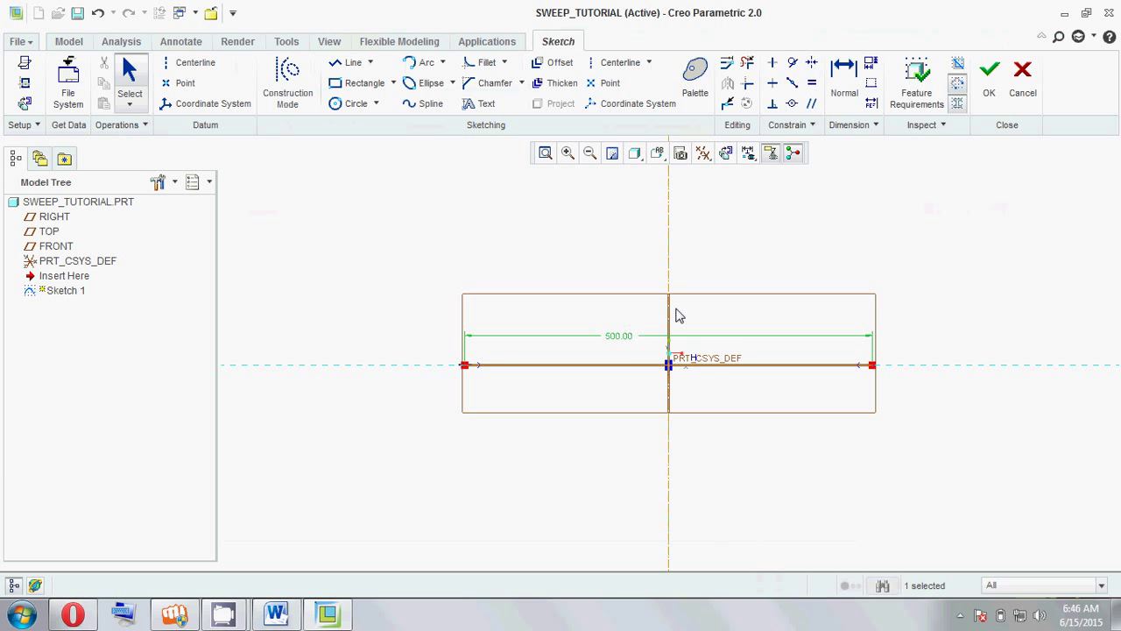
click(695, 375)
ctrl+click(694, 374)
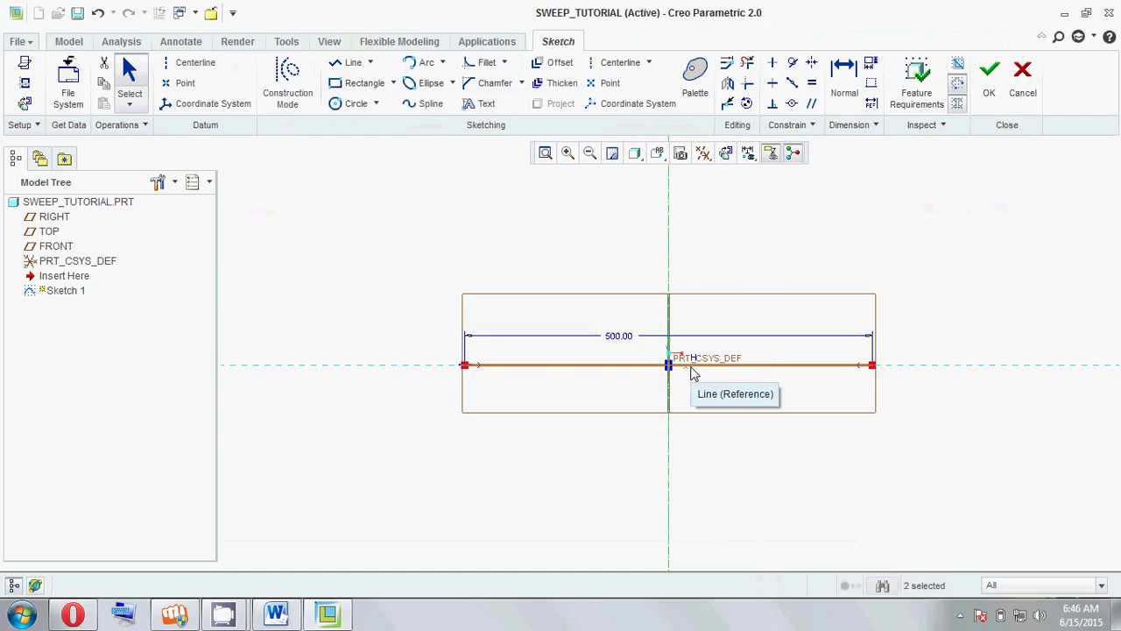
ctrl+click(692, 373)
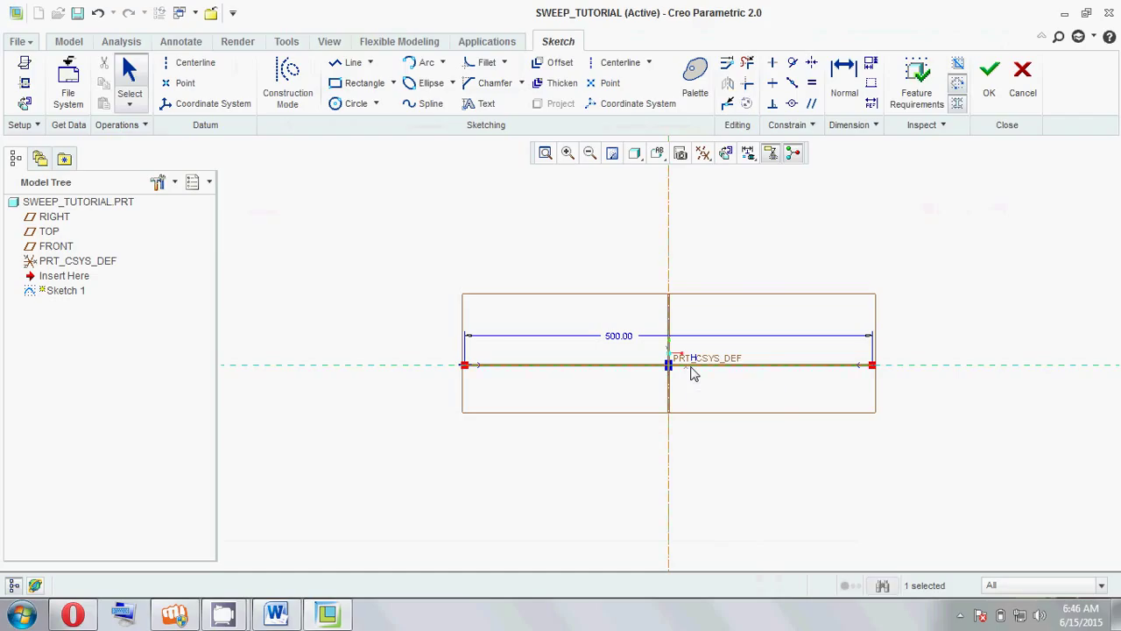
click(916, 412)
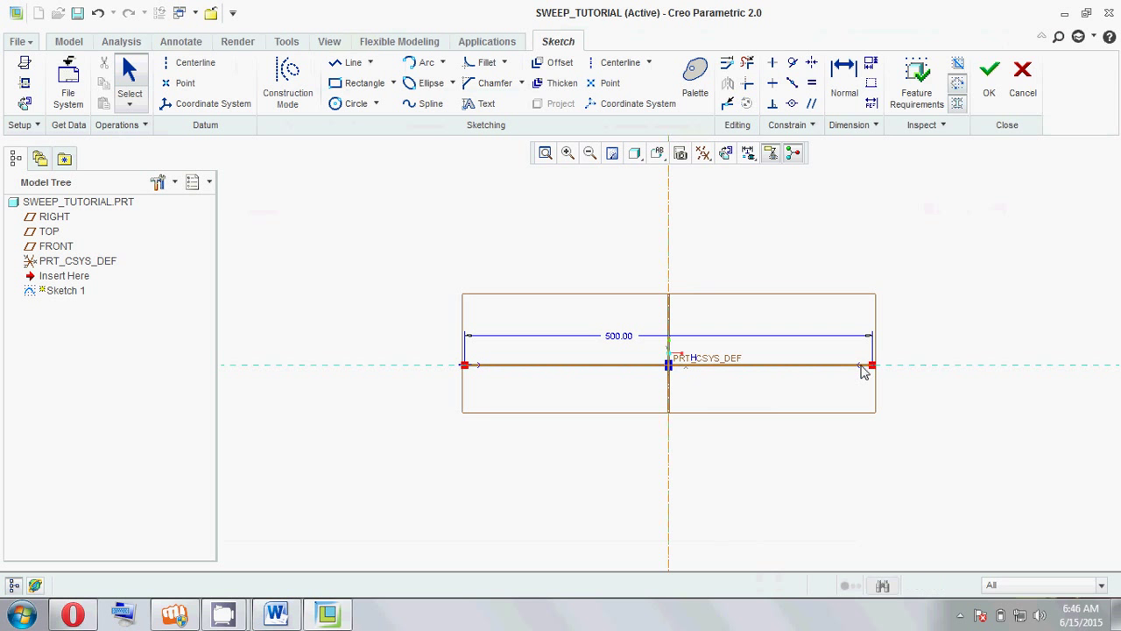
right_click(862, 371)
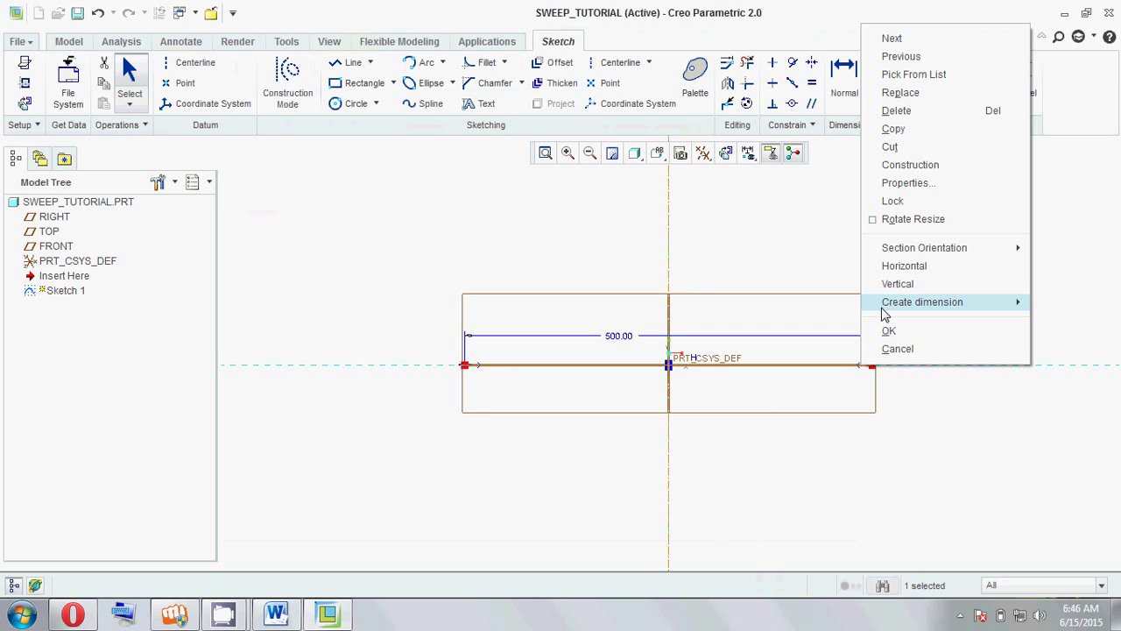
click(892, 202)
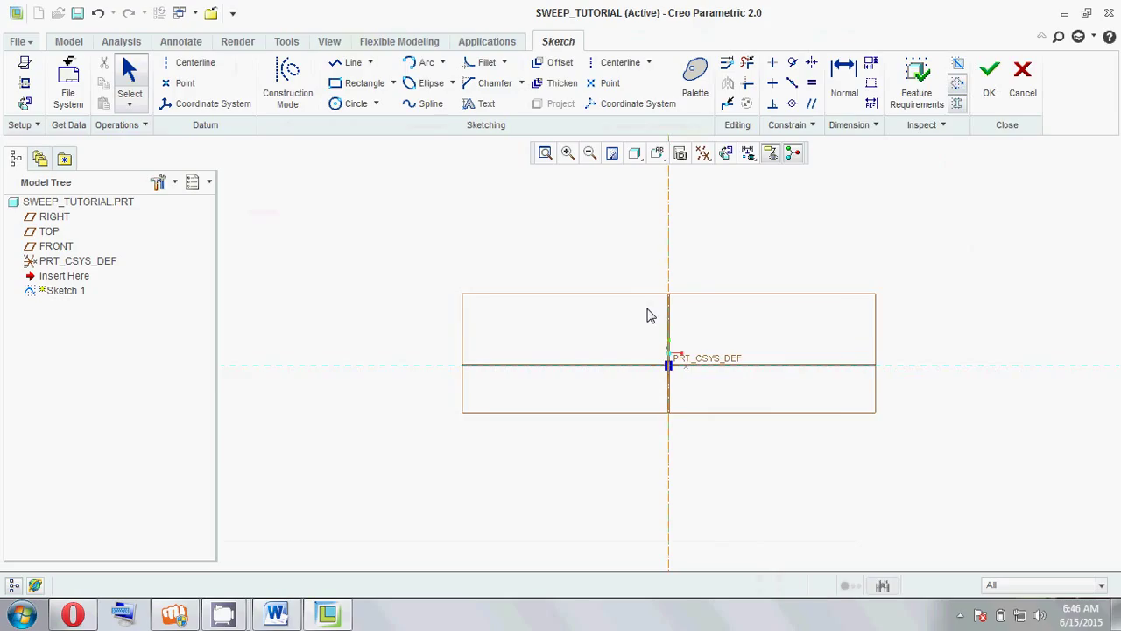
click(671, 313)
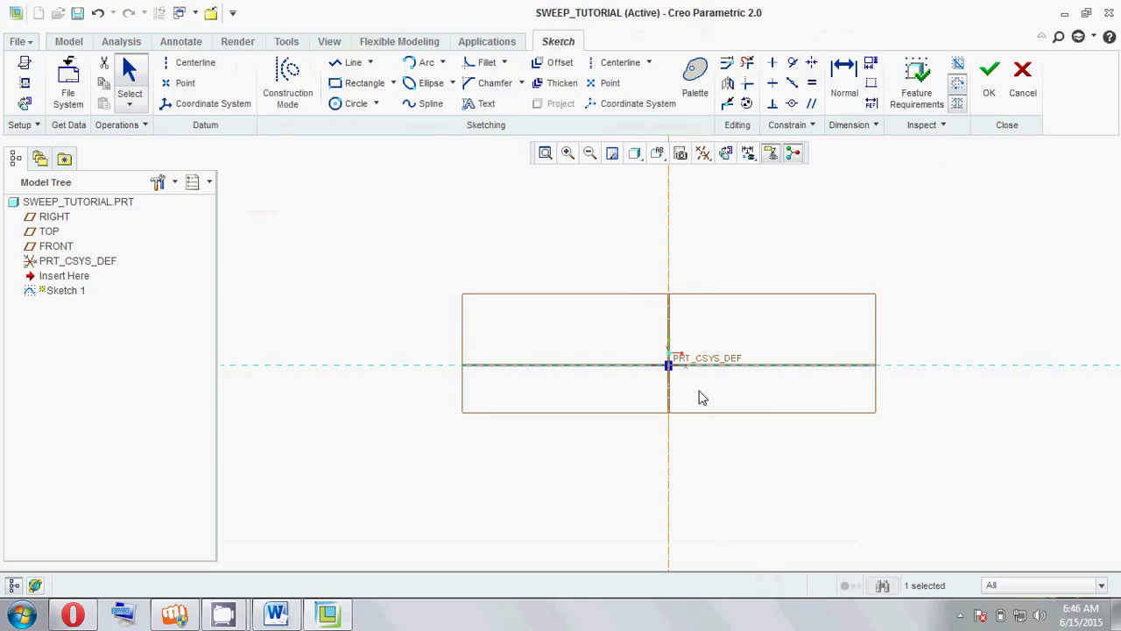
Step: Draw a circle centred on the origin, change its diameter to 500, and finish Sketch 1
right_click(672, 184)
click(628, 237)
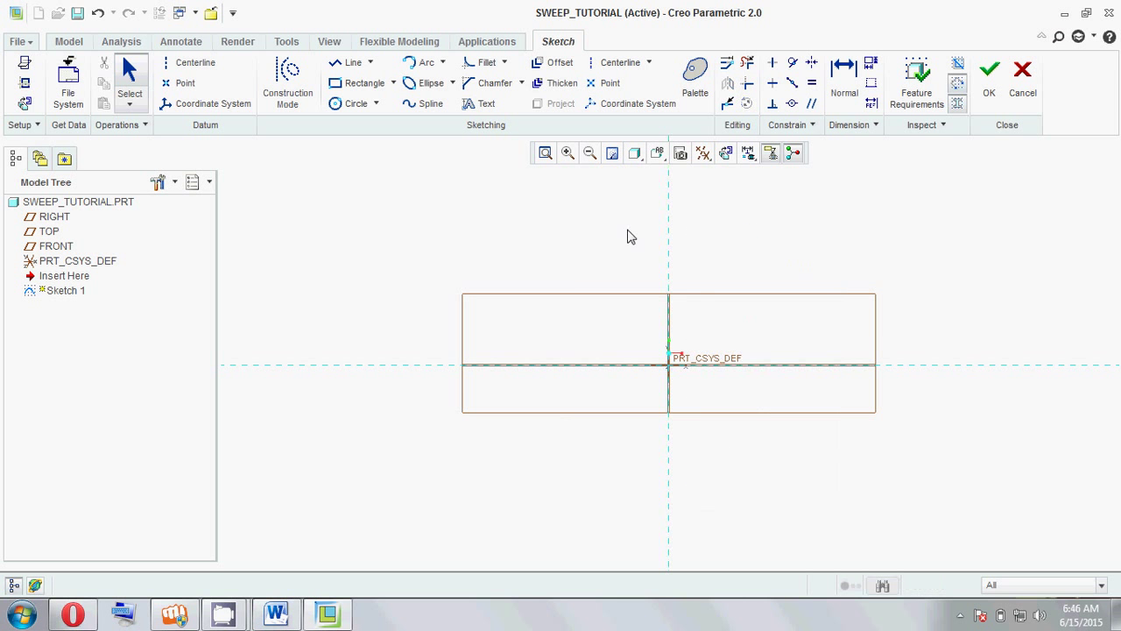
click(347, 105)
click(665, 370)
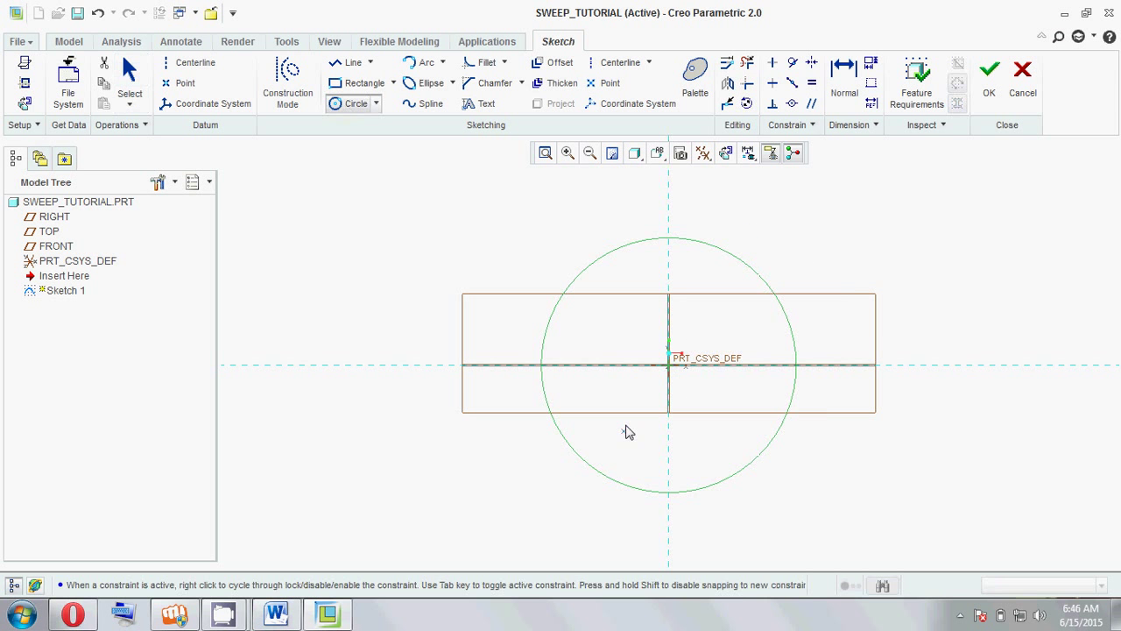
middle_click(628, 432)
click(517, 249)
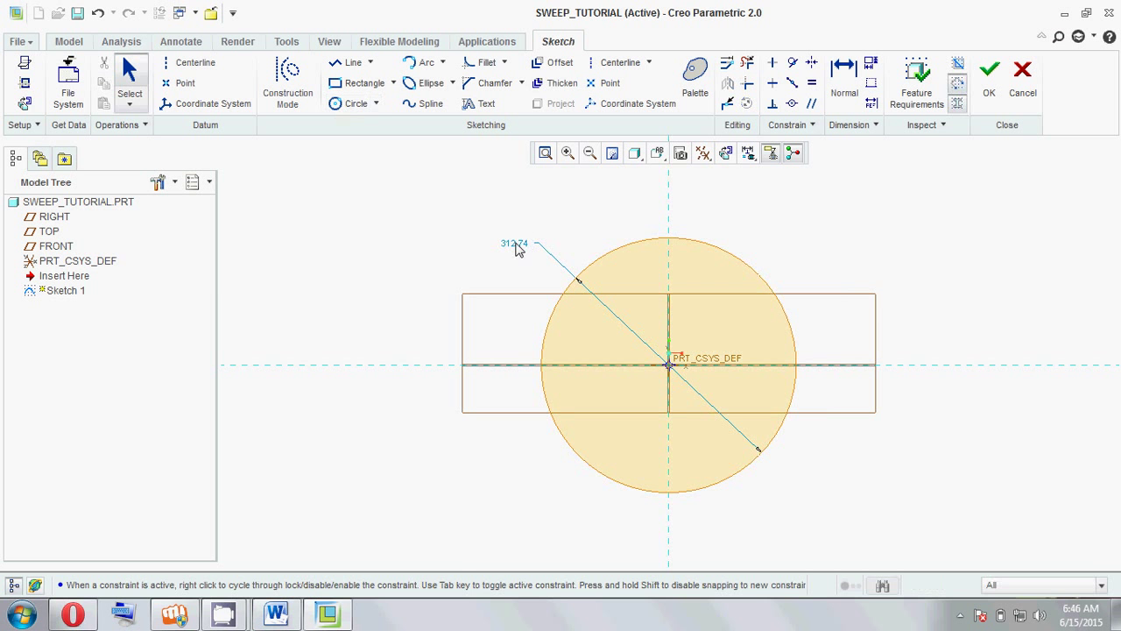
double_click(515, 245)
text(00)
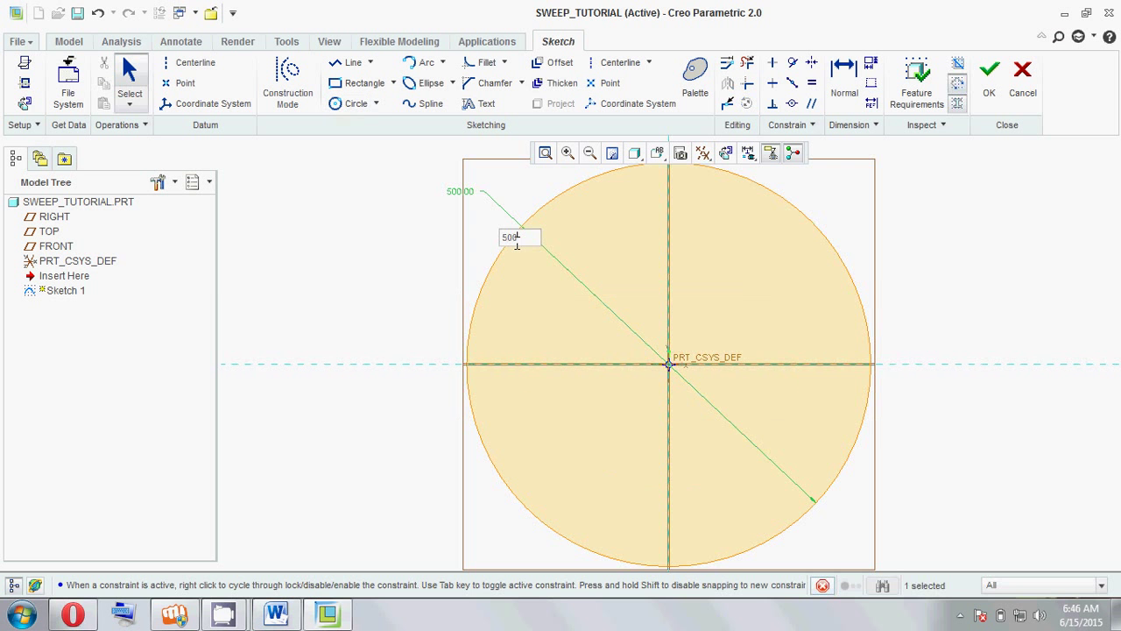
key(Return)
click(992, 101)
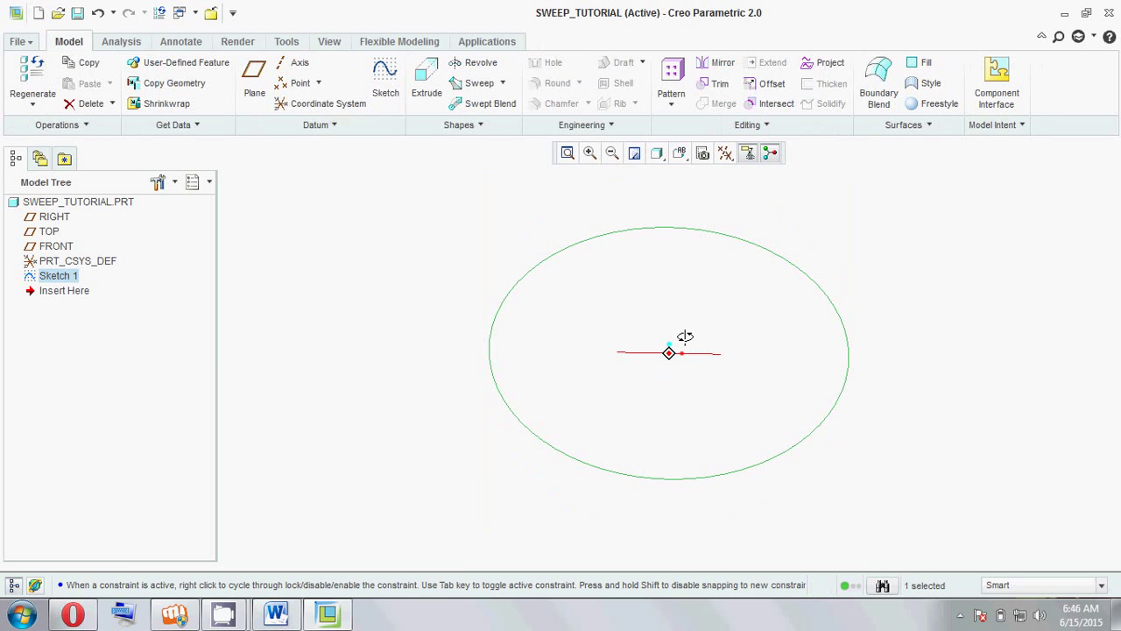
Step: Start a sweep along the Sketch 1 circle and open its cross-section sketch face-on
click(467, 88)
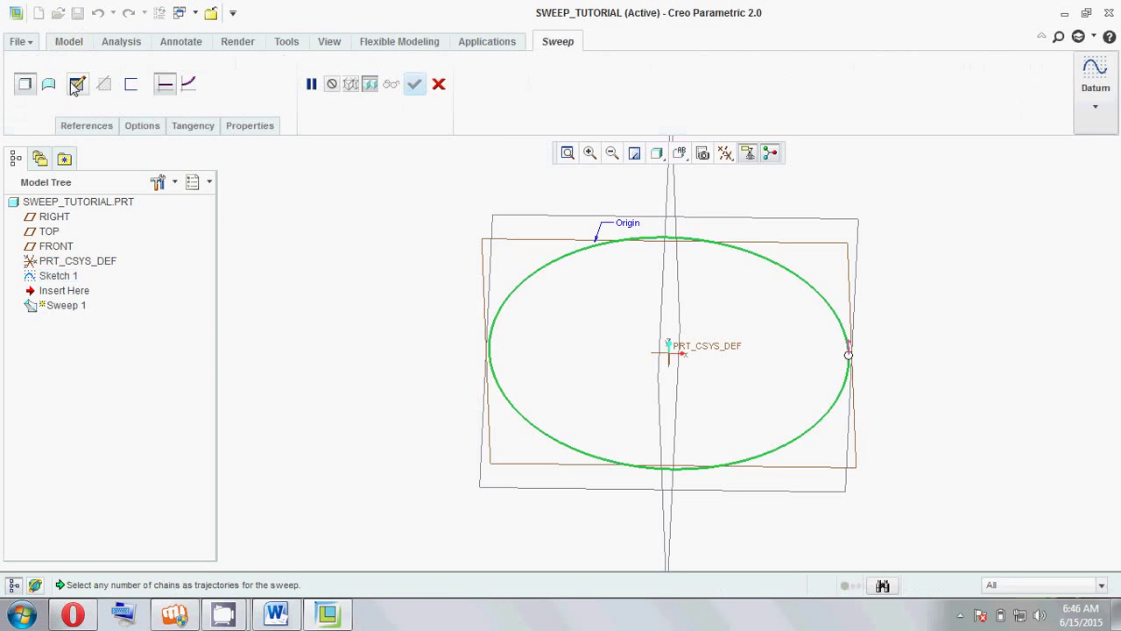
click(77, 85)
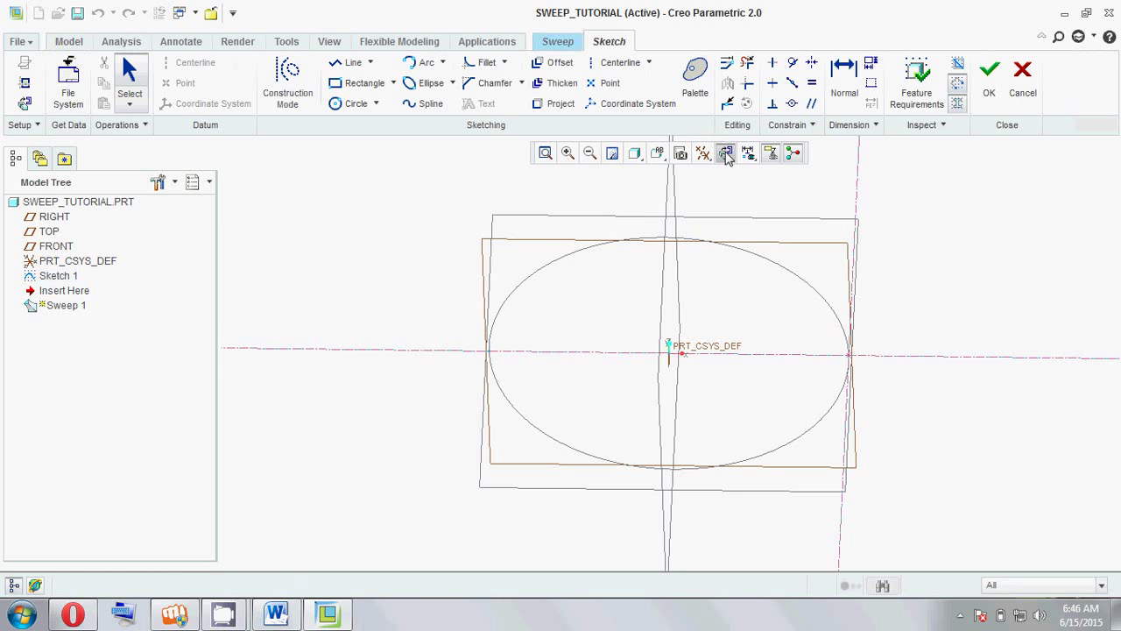
click(726, 155)
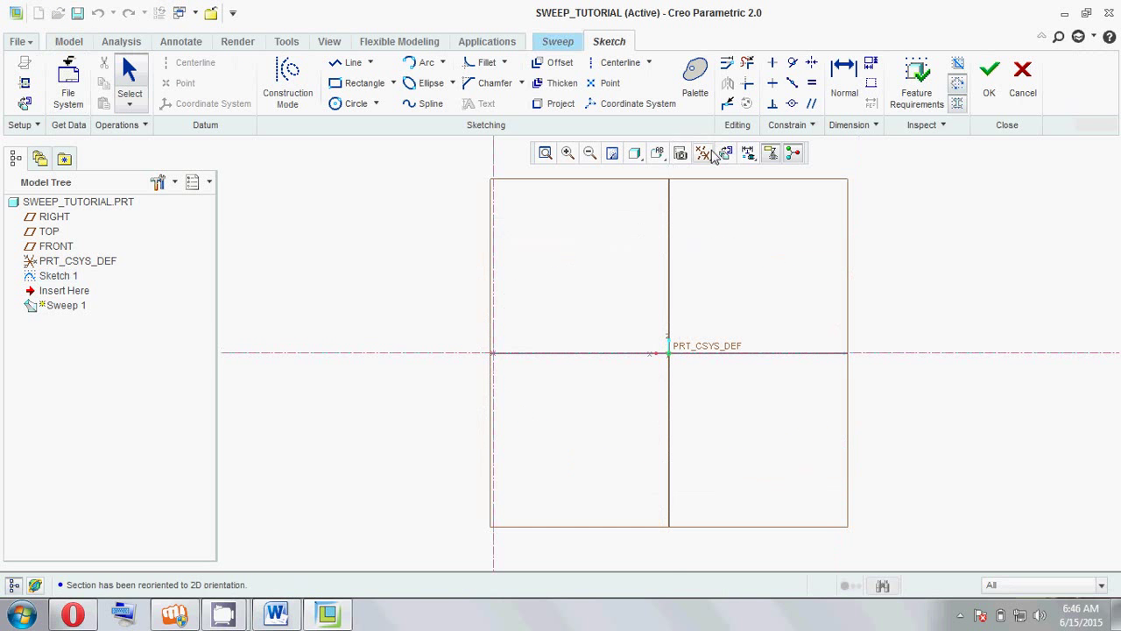
Step: Draw a 50-diameter circle at the path's start point and accept the section
key(c)
click(493, 353)
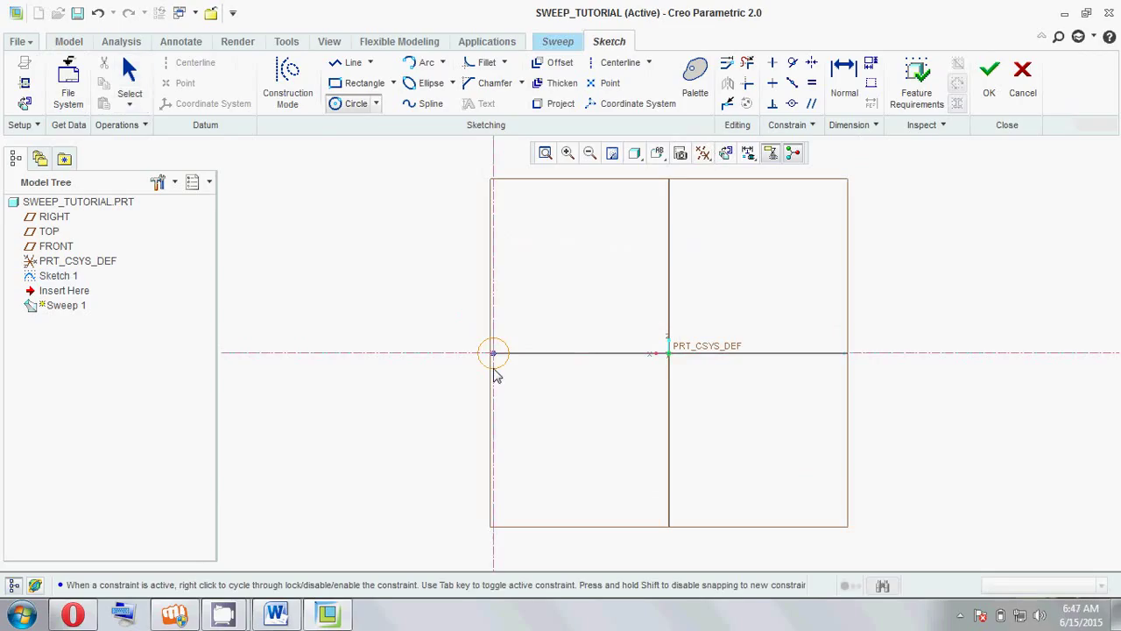
click(494, 369)
middle_click(586, 375)
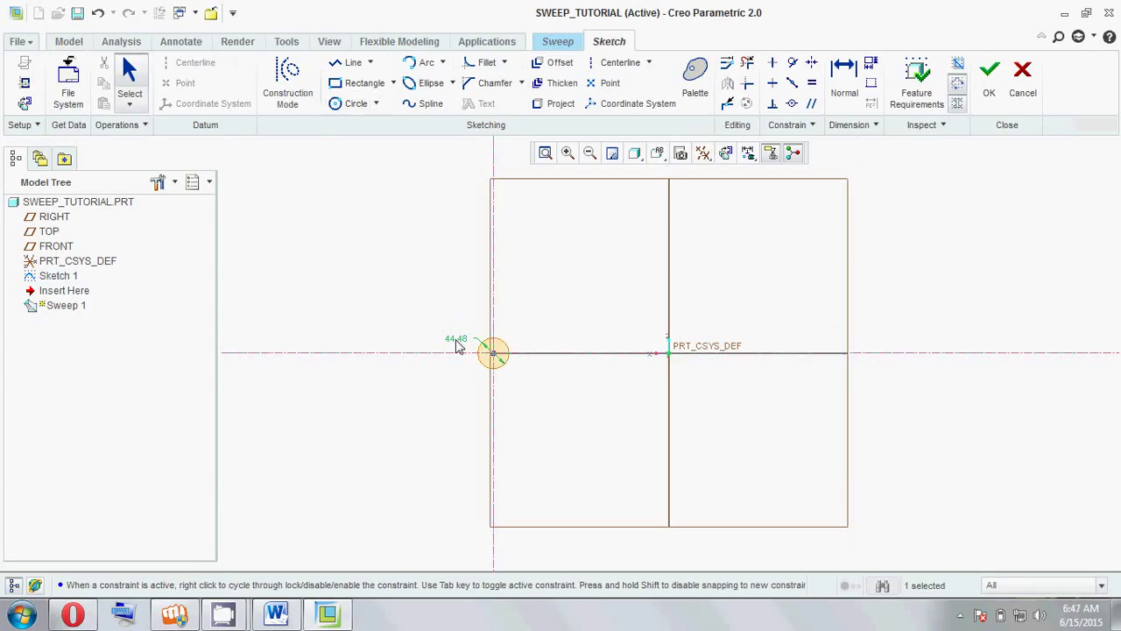
double_click(455, 341)
text(50)
key(Return)
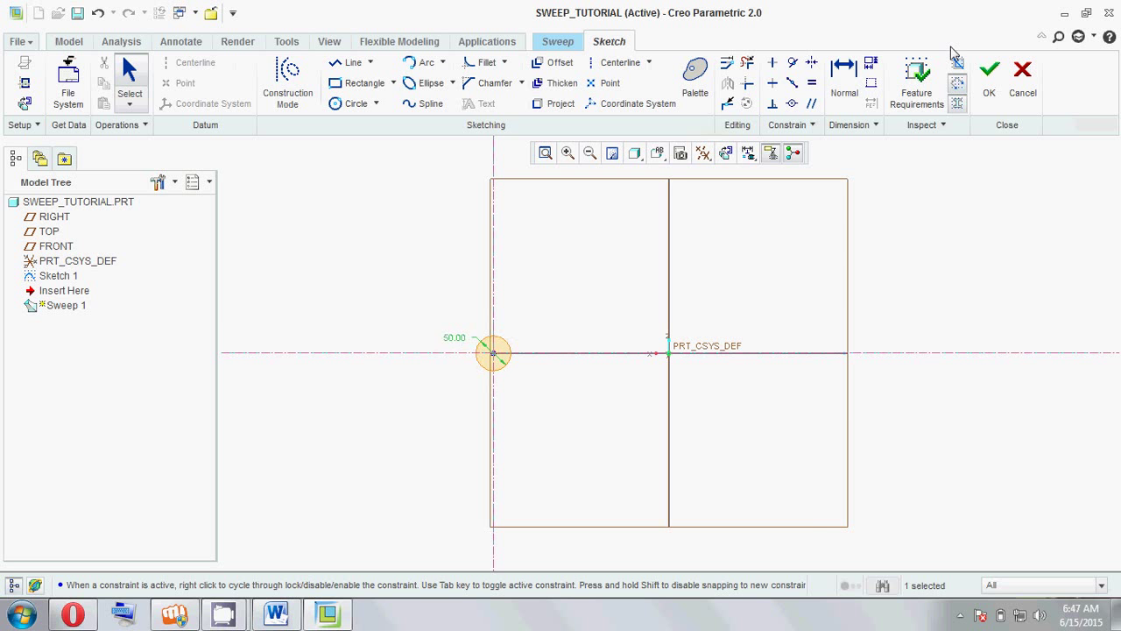
click(989, 70)
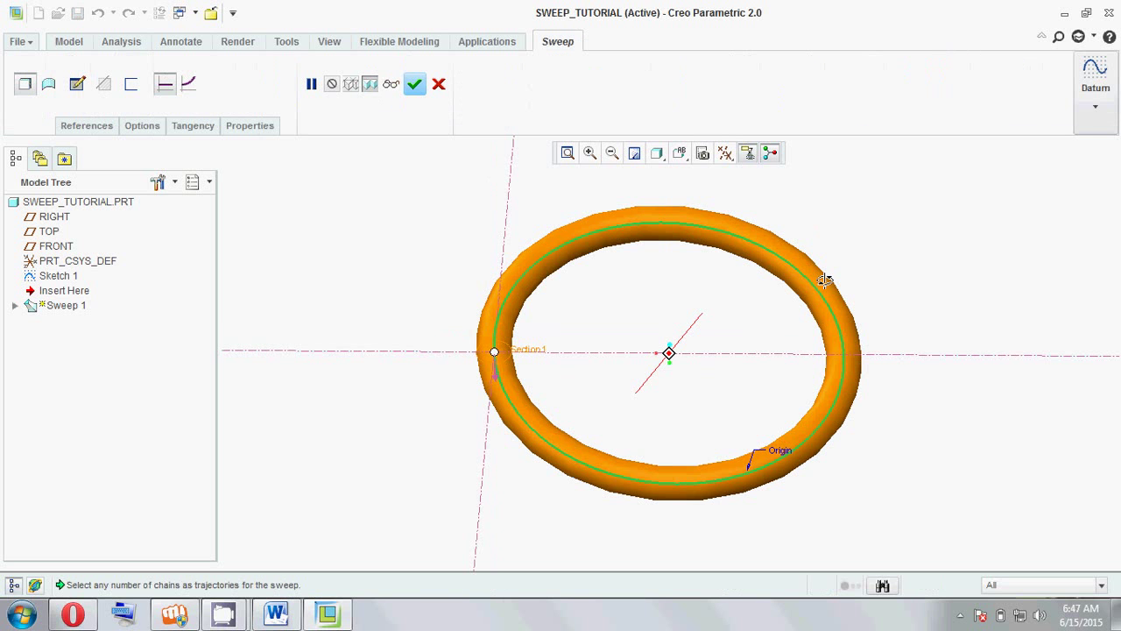
Step: Reopen Sweep 1's 50-diameter circular section sketch for editing
mouse_move(824, 280)
middle_down()
mouse_move(755, 278)
mouse_move(243, 149)
middle_up()
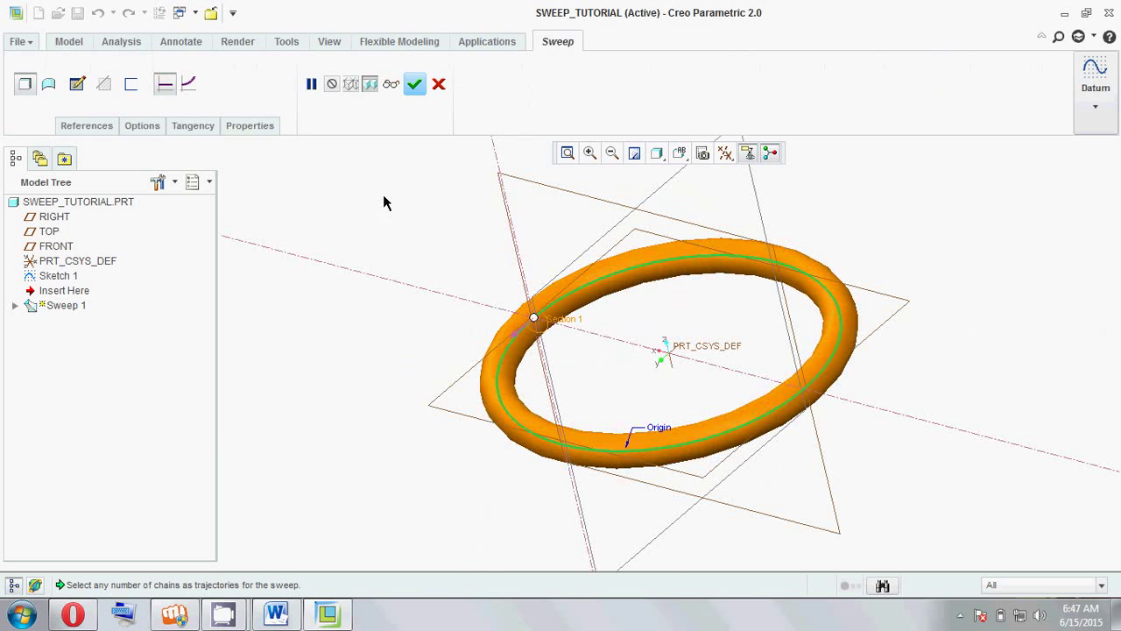
click(77, 83)
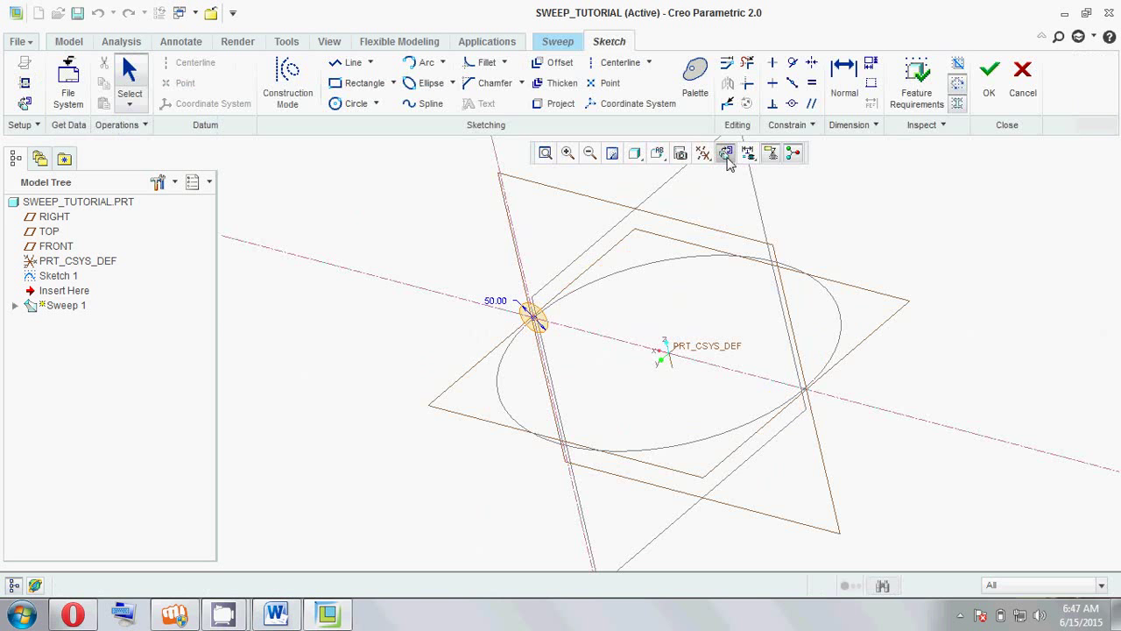
Step: Draw a vertical chord across the circle's right side and set its length to 35
click(726, 155)
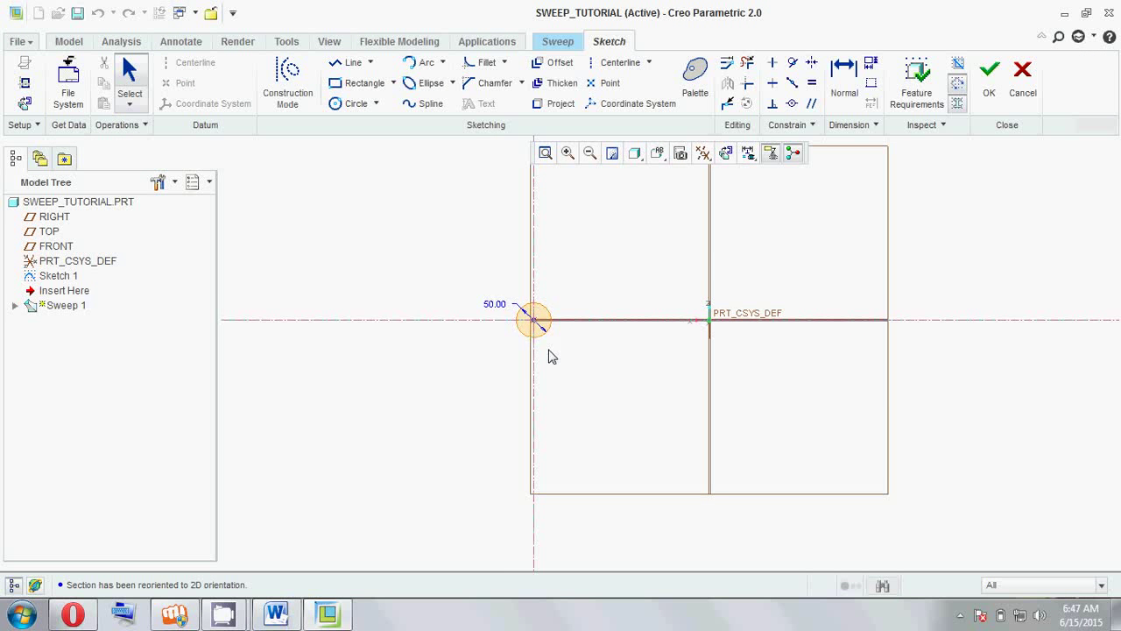
scroll(551, 356, up, 3)
click(370, 62)
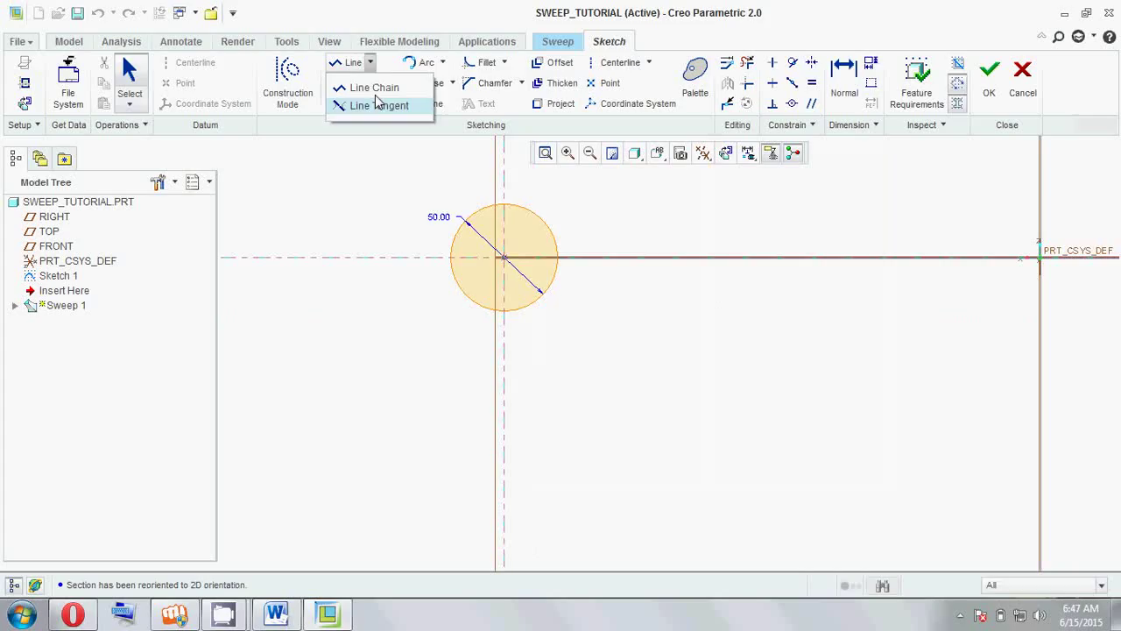
click(375, 87)
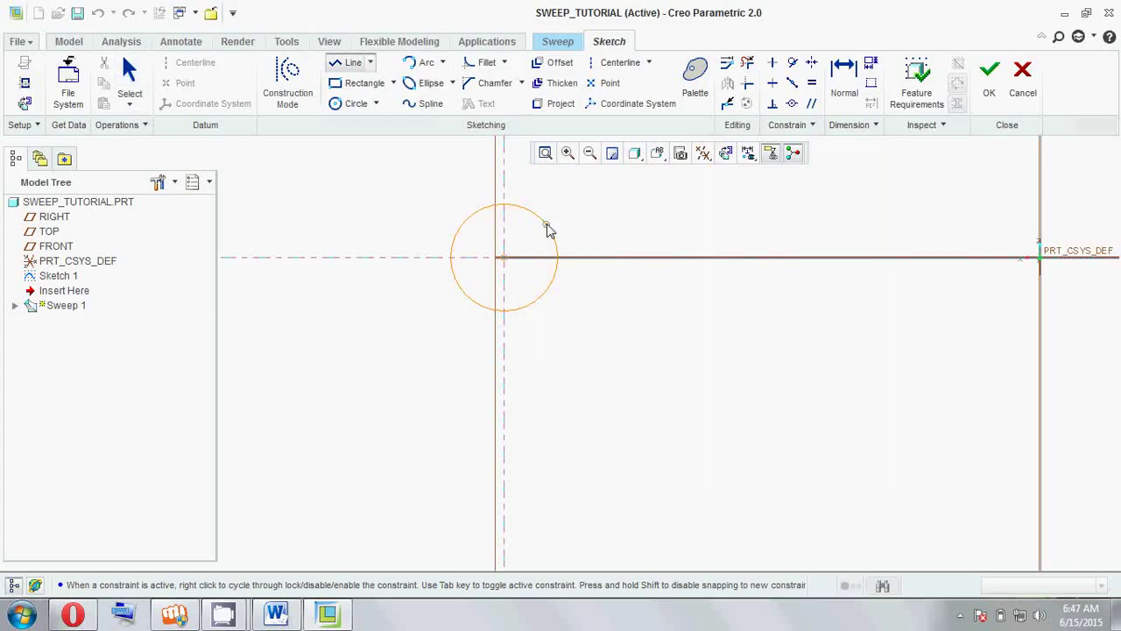
click(546, 225)
click(544, 295)
middle_click(565, 251)
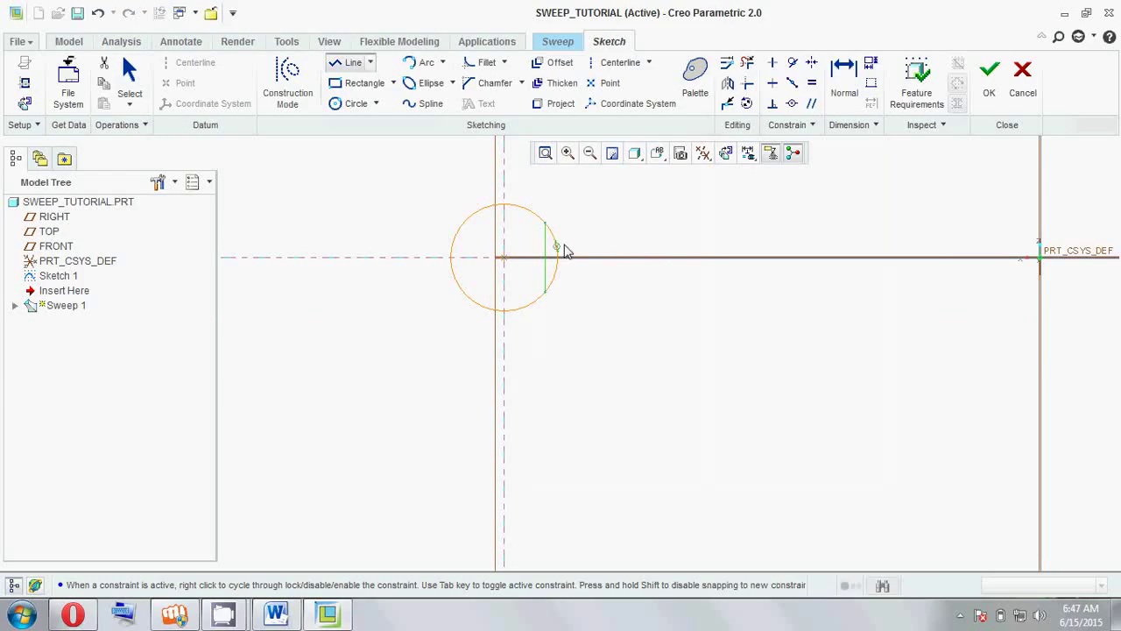
middle_click(565, 252)
double_click(552, 250)
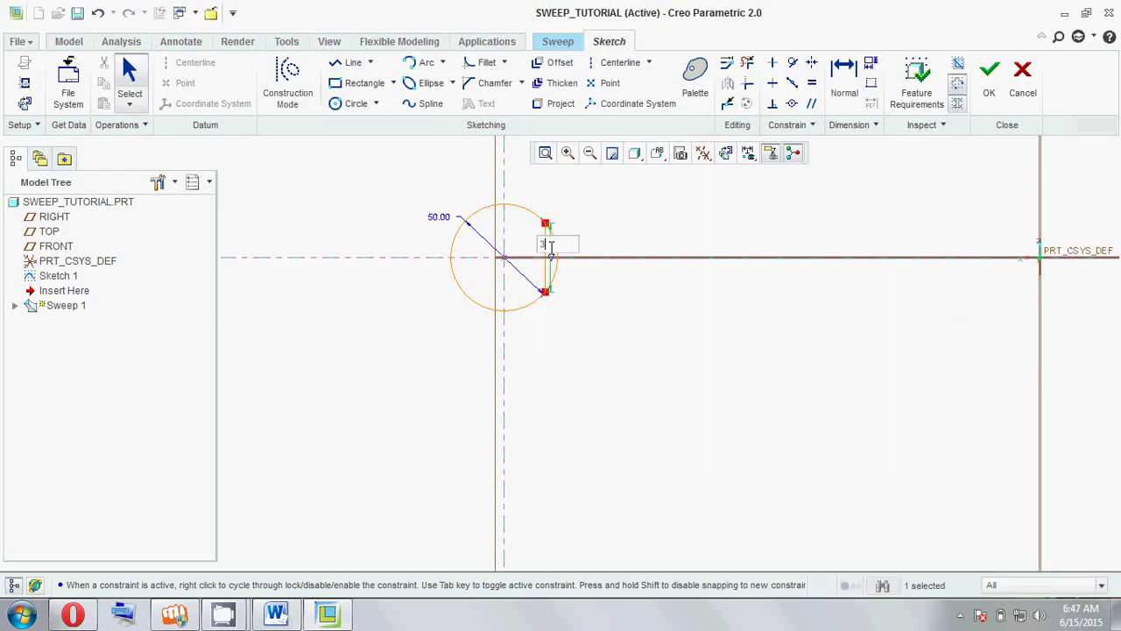
text(5)
key(Return)
Step: Delete the arc beyond the chord, leaving a D-shaped section, and accept it
click(747, 62)
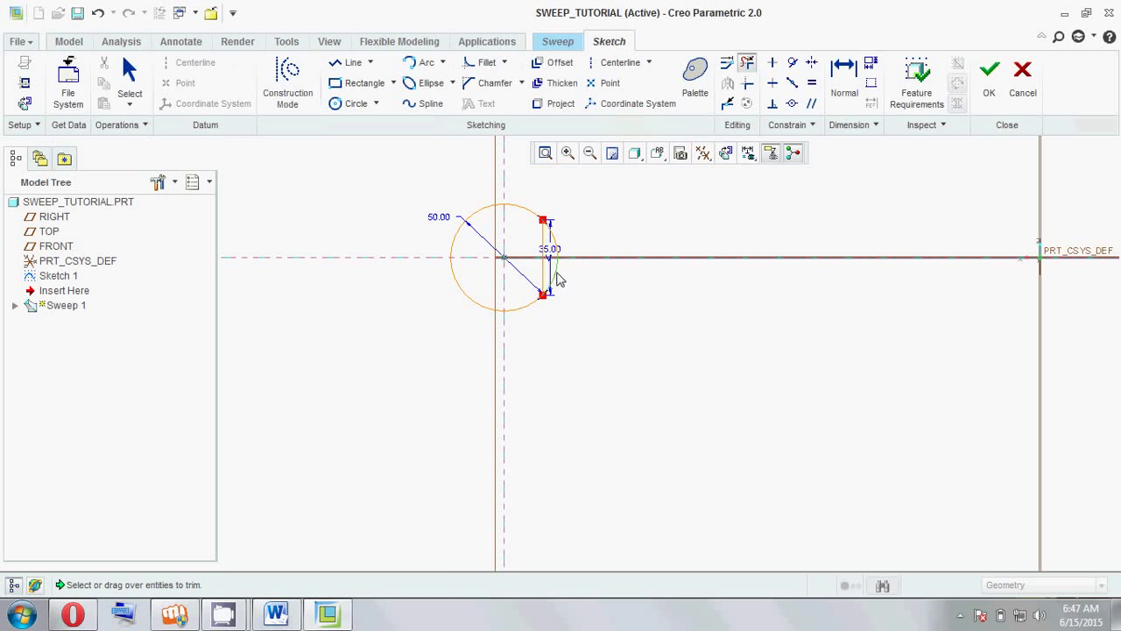
click(558, 275)
click(989, 77)
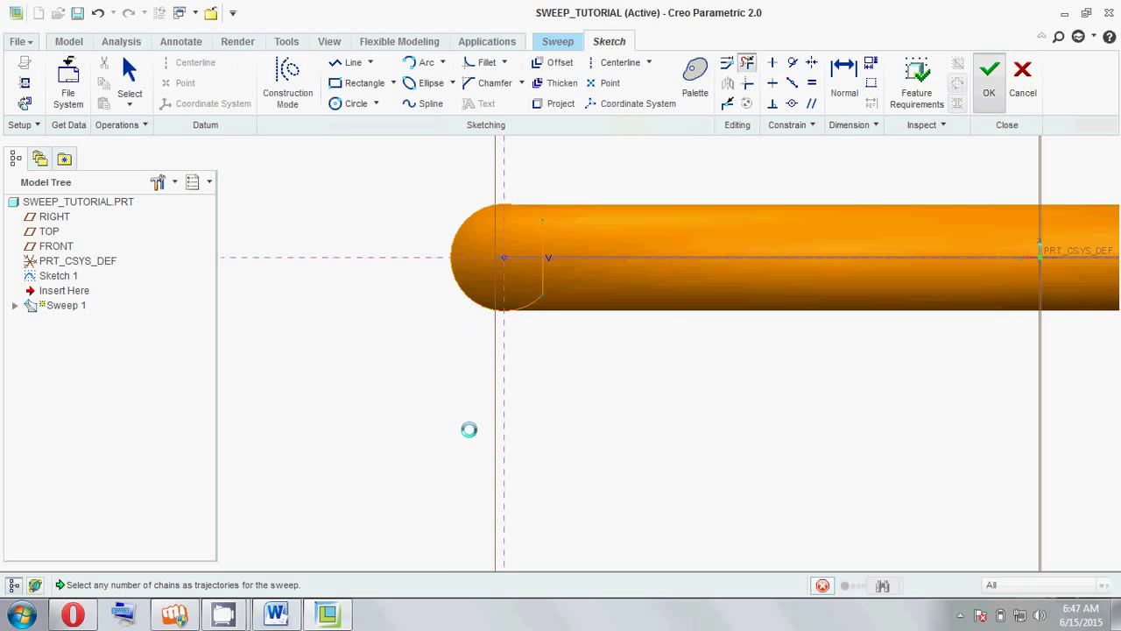
Step: Finish Sweep 1 as a solid ring and start a new datum plane
middle_drag(515, 396, 523, 425)
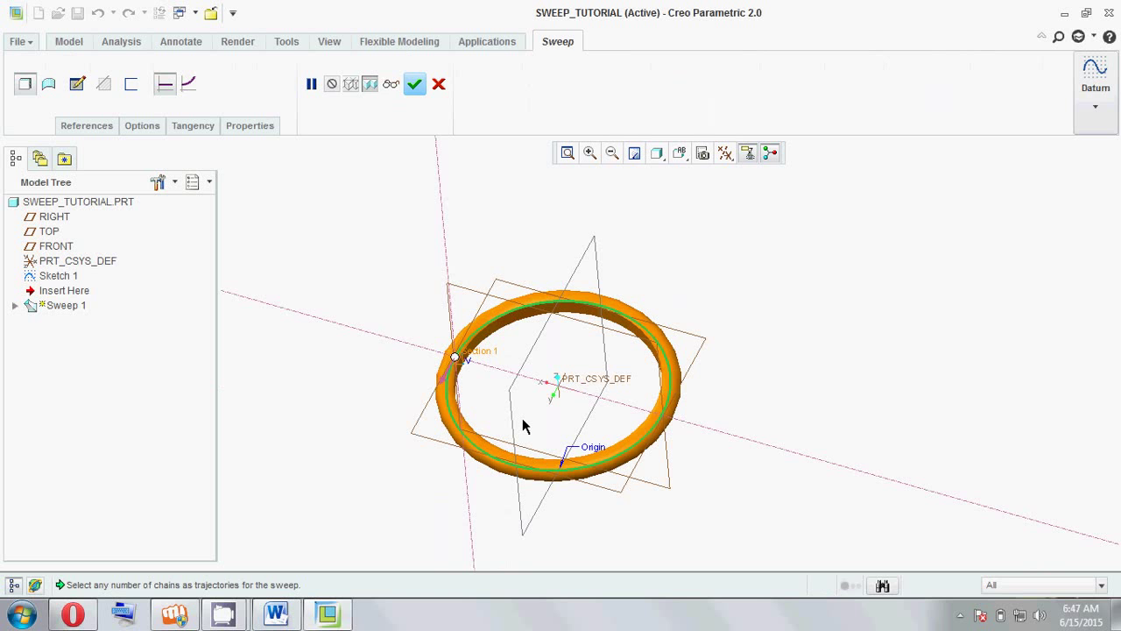
middle_click(524, 425)
click(755, 340)
middle_drag(755, 341, 636, 370)
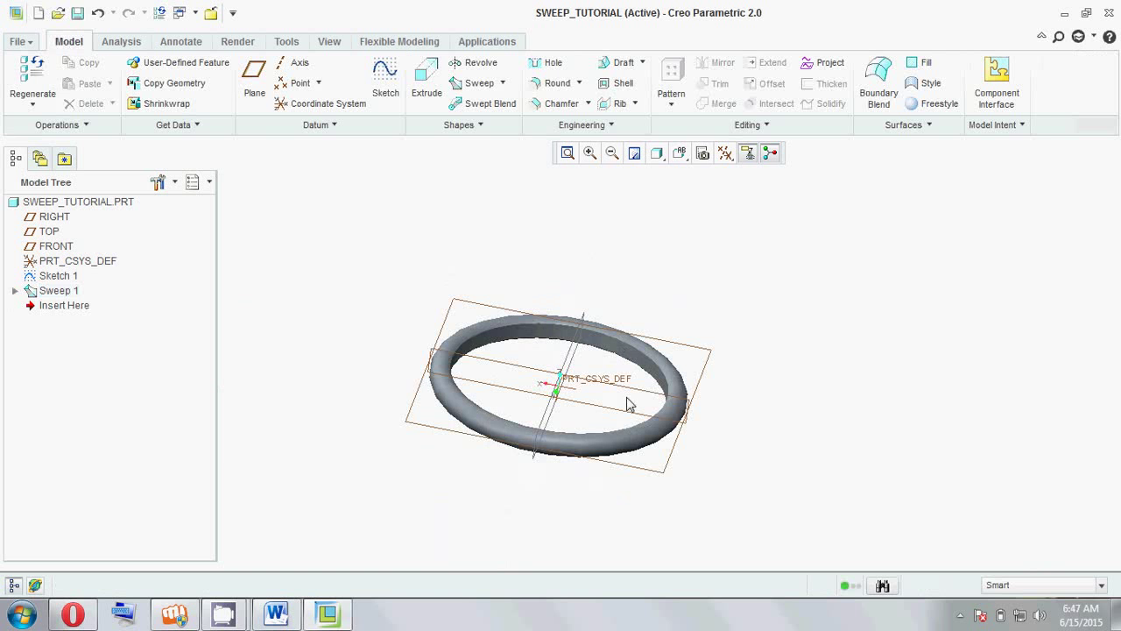
middle_drag(589, 364, 639, 377)
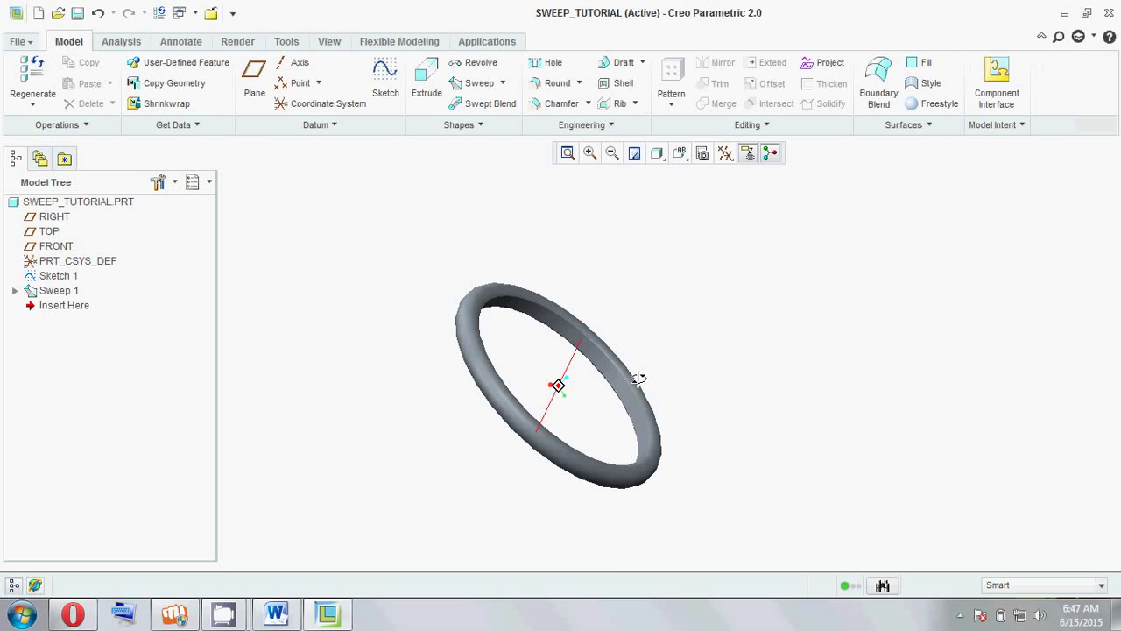
click(258, 83)
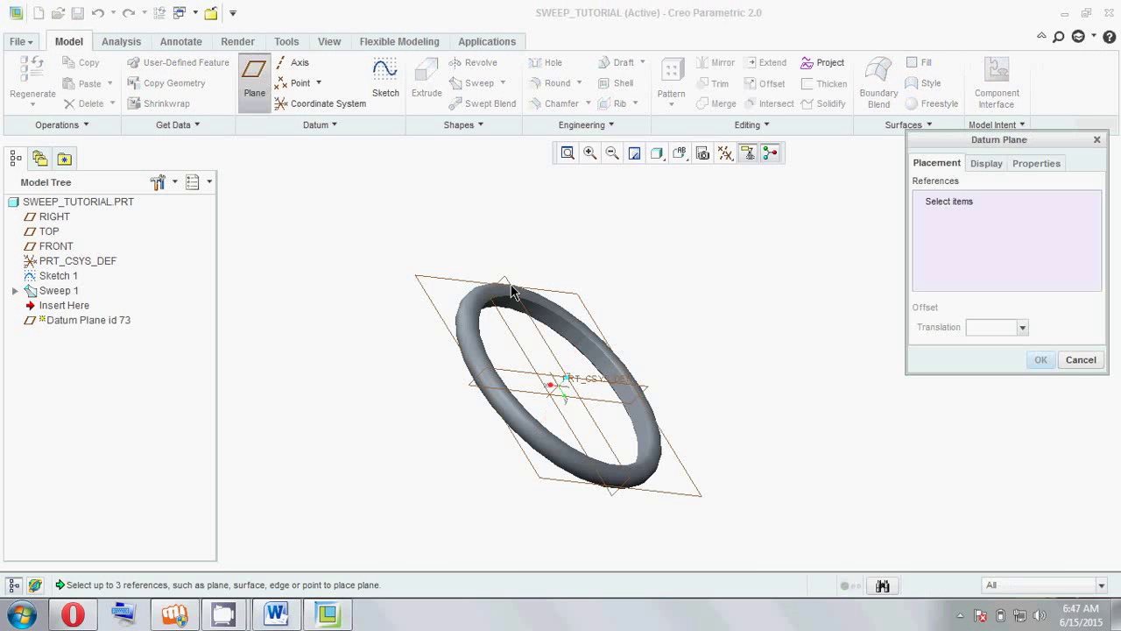
Step: Create datum plane DTM1 offset 40 from the FRONT plane
click(453, 285)
middle_drag(454, 285, 569, 364)
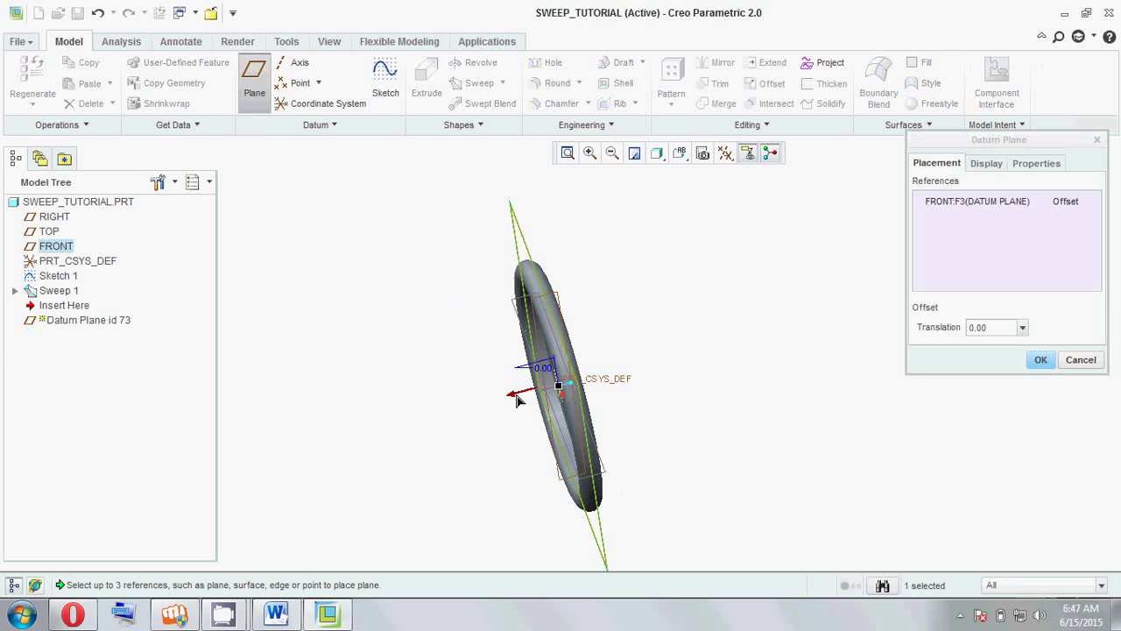
double_click(543, 367)
text(10)
key(Return)
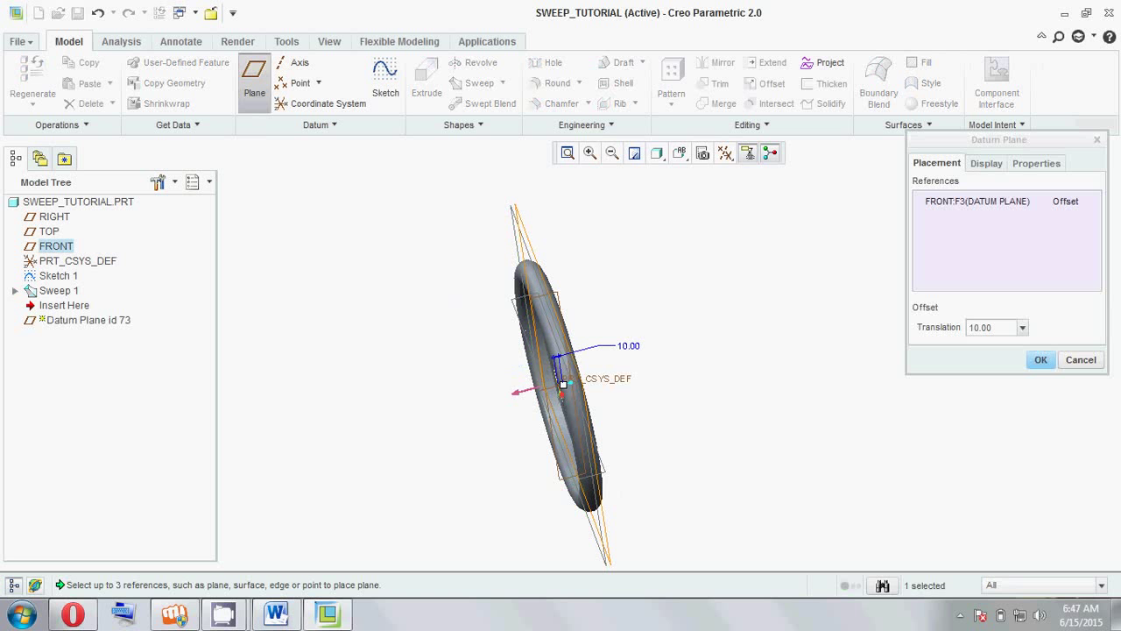
middle_drag(604, 350, 652, 340)
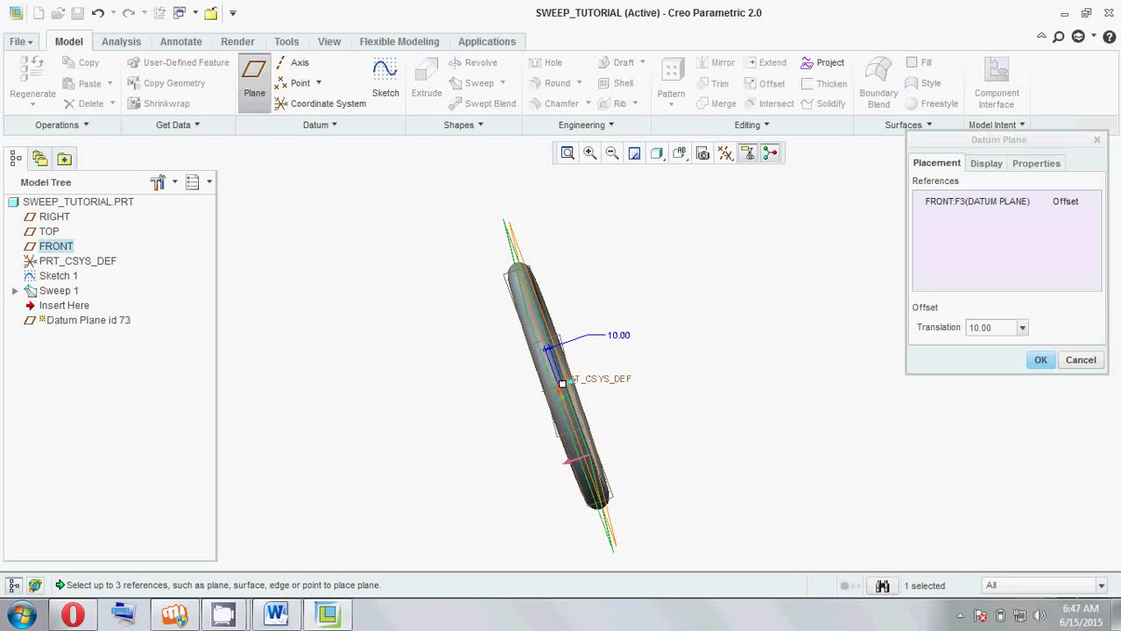
drag(562, 383, 580, 388)
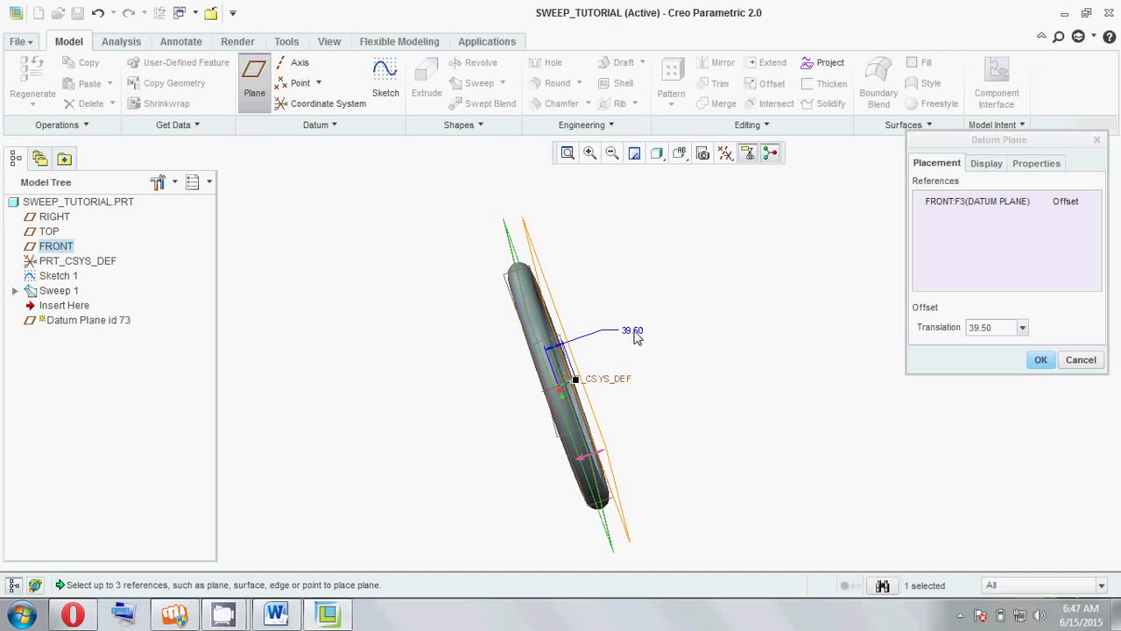
double_click(634, 332)
text(40)
key(Return)
click(1048, 365)
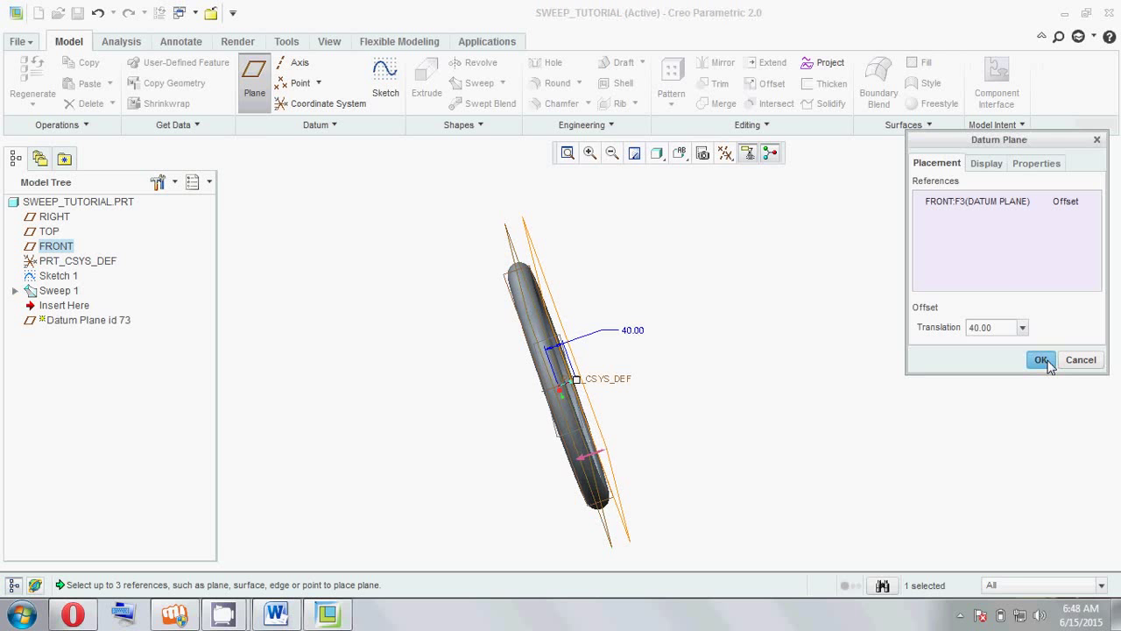
middle_drag(745, 367, 379, 70)
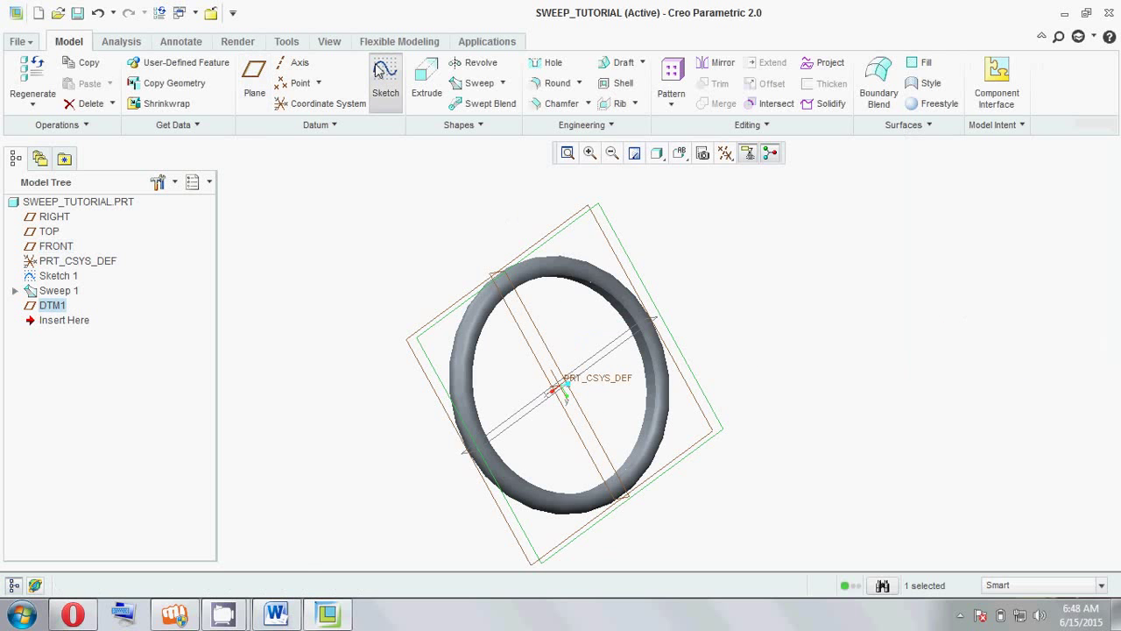
Step: Start a sketch on DTM1 and draw a circle centred on the origin
click(378, 70)
click(724, 155)
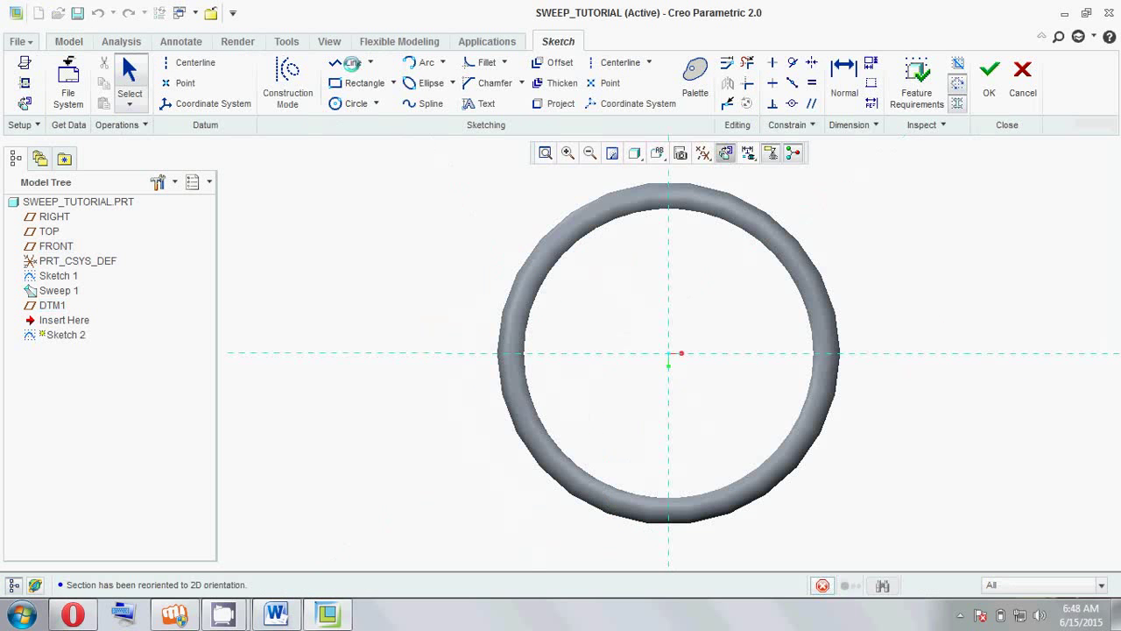
click(356, 103)
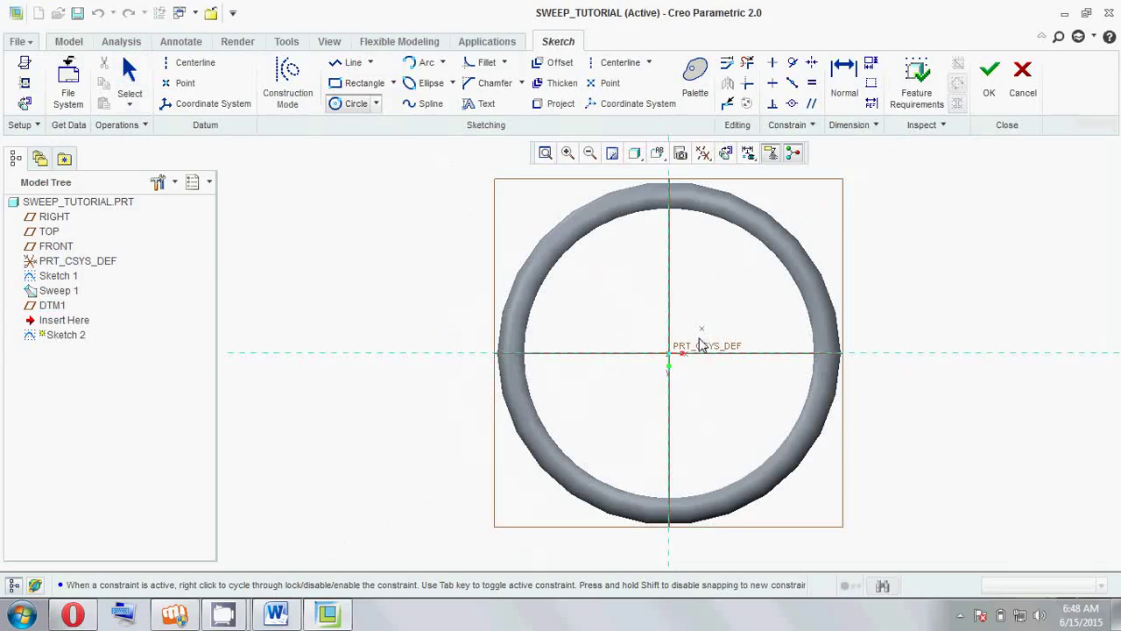
click(669, 354)
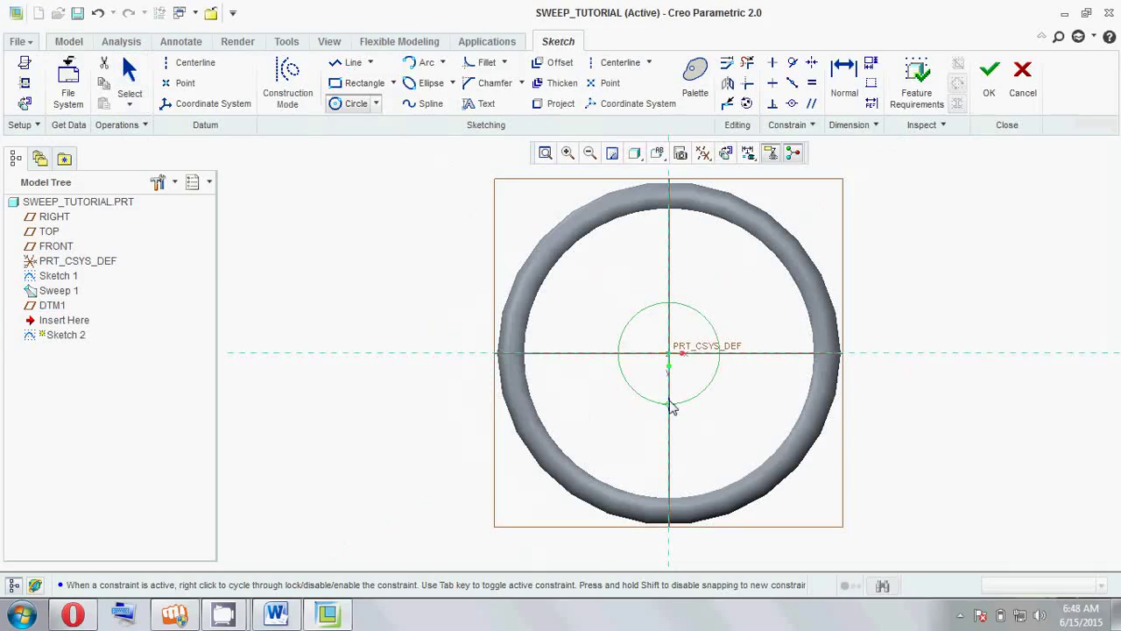
click(671, 405)
middle_click(641, 345)
Step: Change the circle's diameter from 163.15 to 165 and finish Sketch 2
double_click(595, 321)
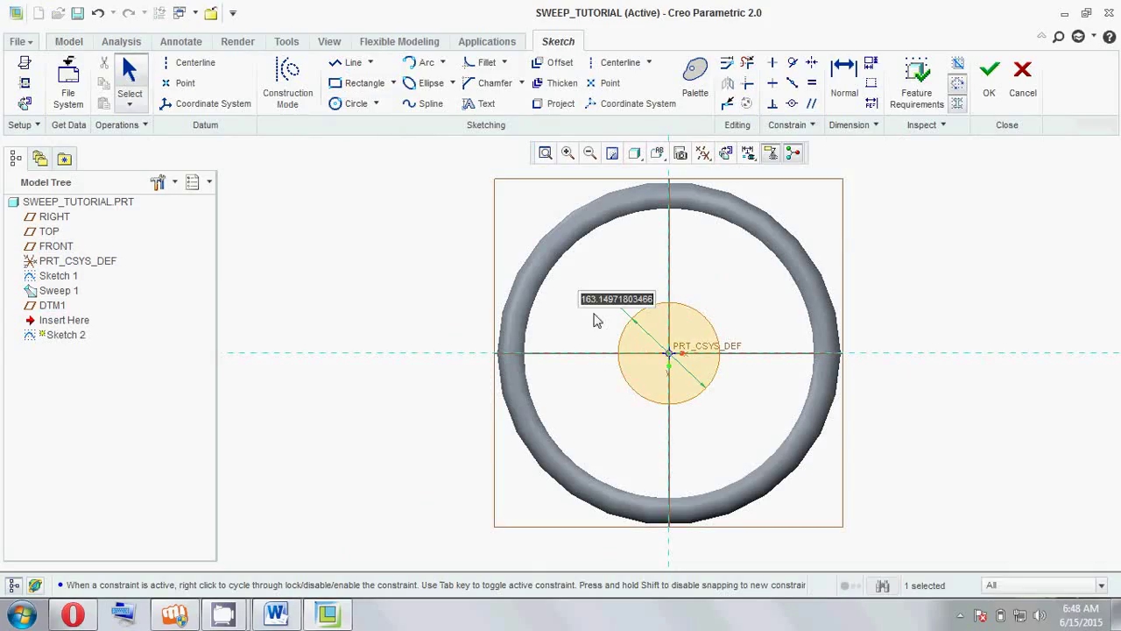
click(646, 301)
drag(646, 302, 593, 302)
key(BackSpace)
text(5)
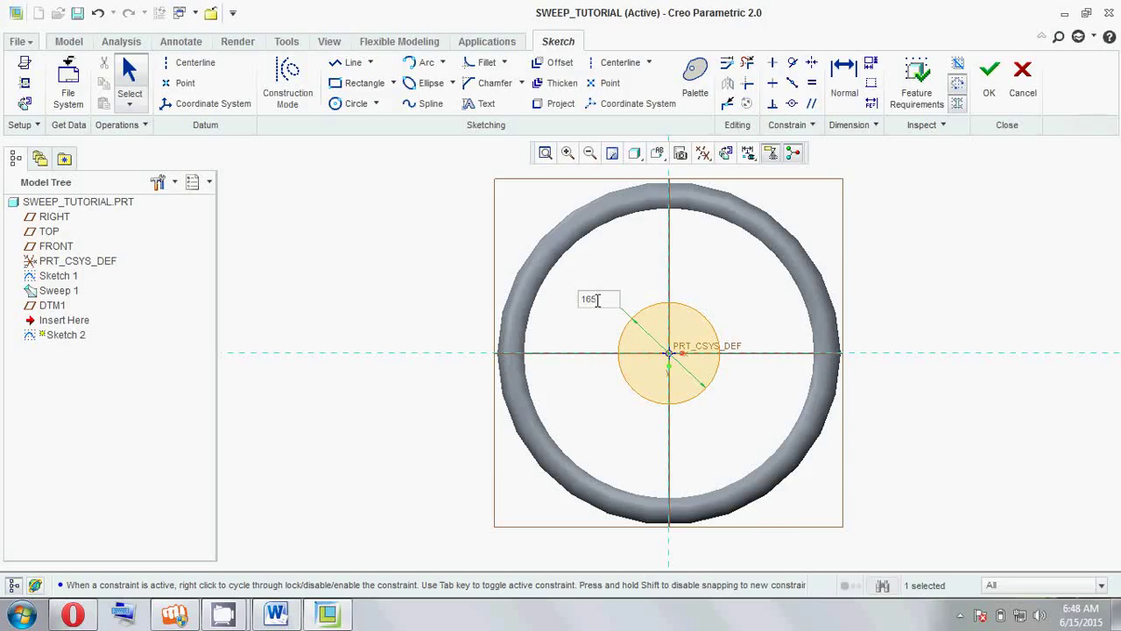
key(Return)
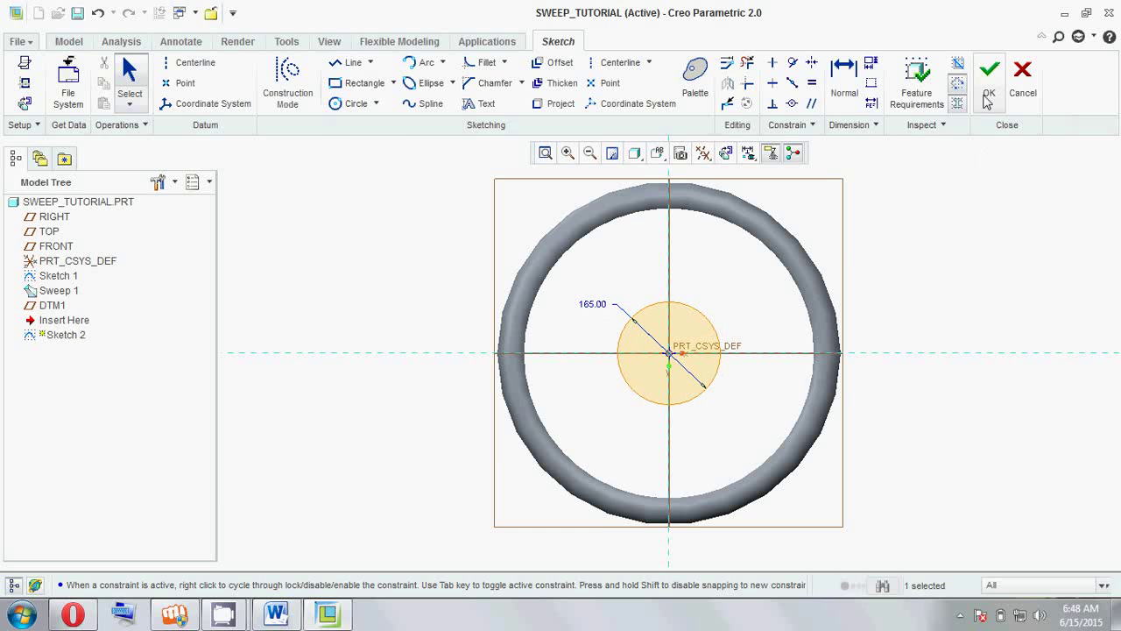
click(988, 95)
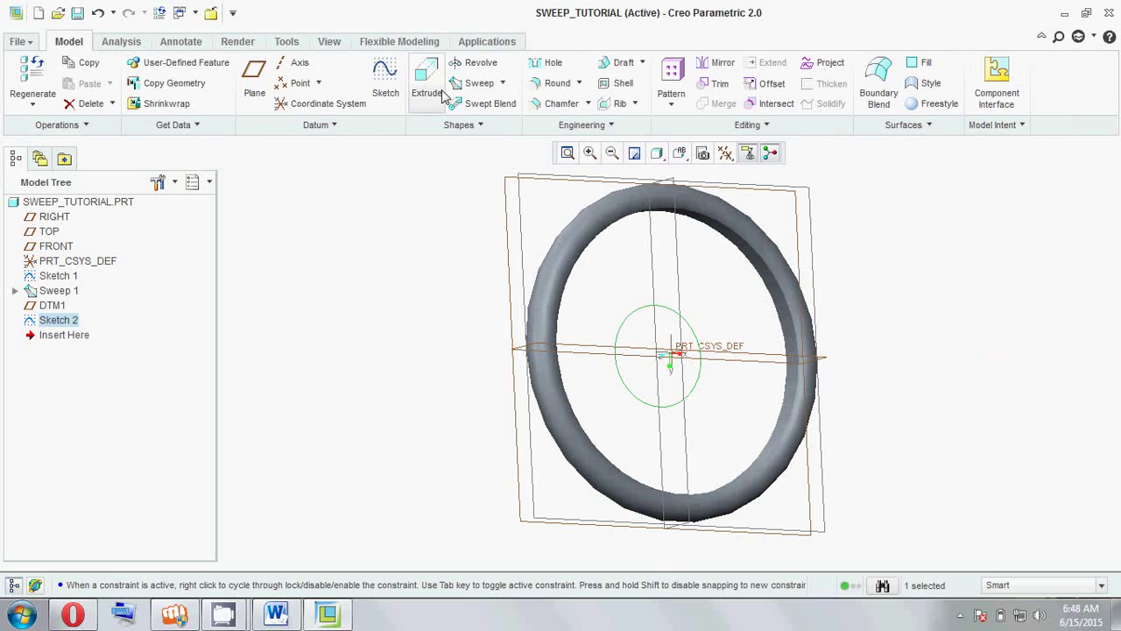
Step: Start a new sweep and sketch a circular cross-section centred at the origin
click(477, 82)
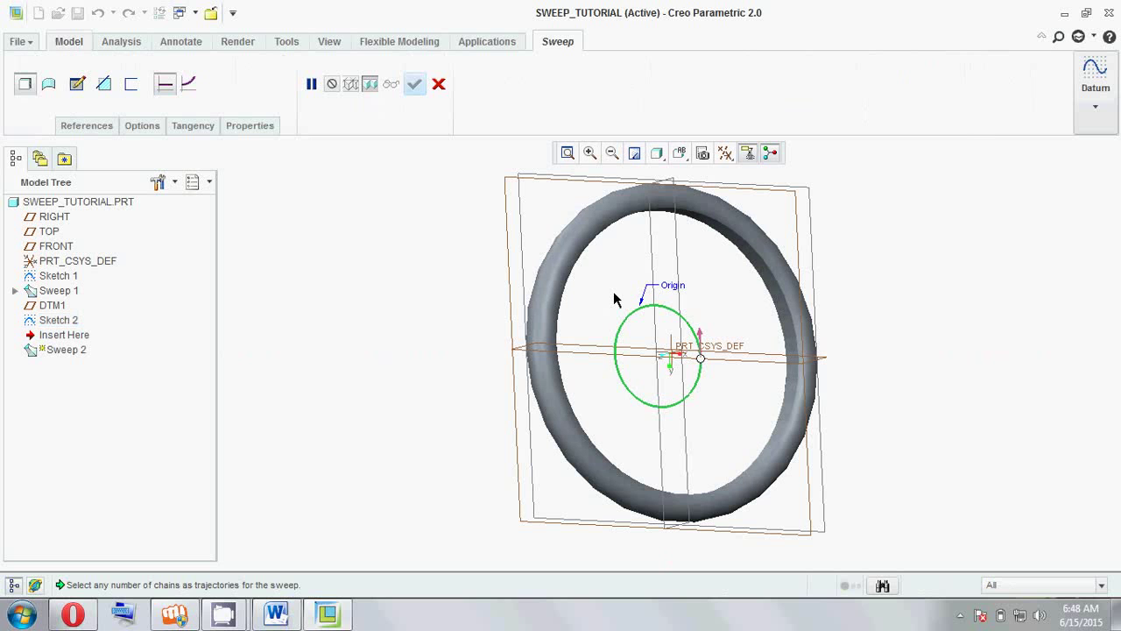
click(77, 85)
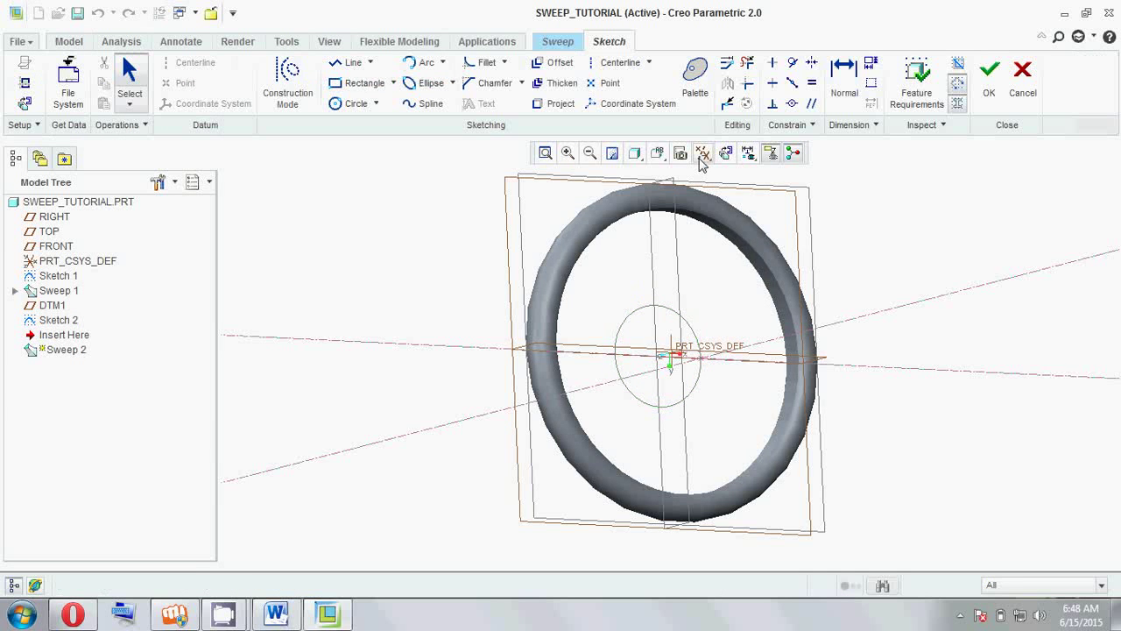
click(726, 152)
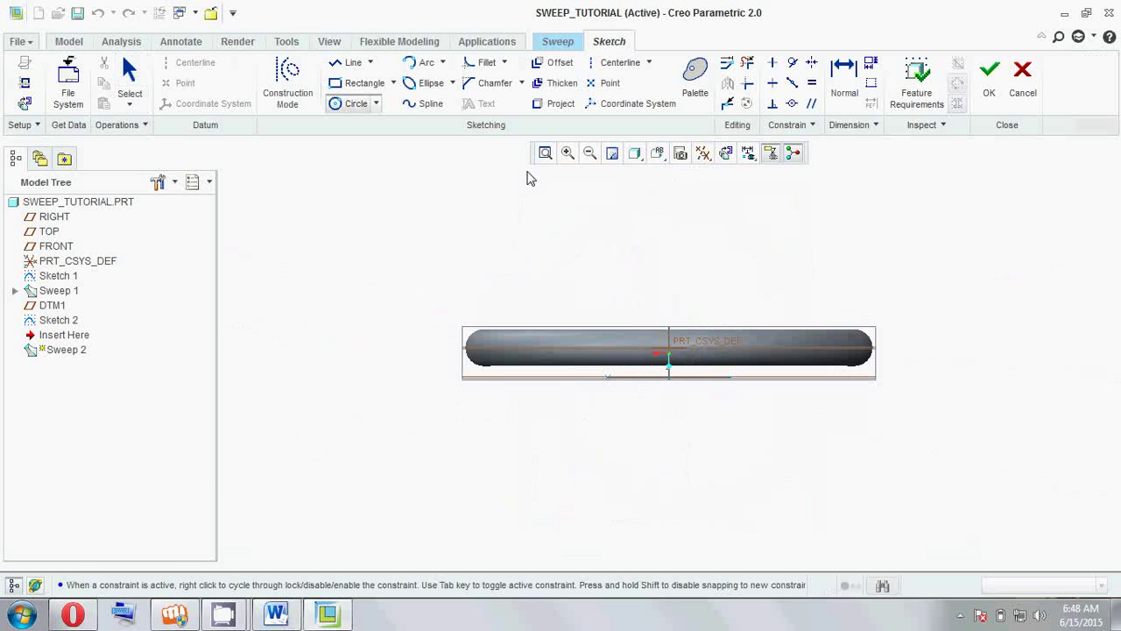
click(612, 380)
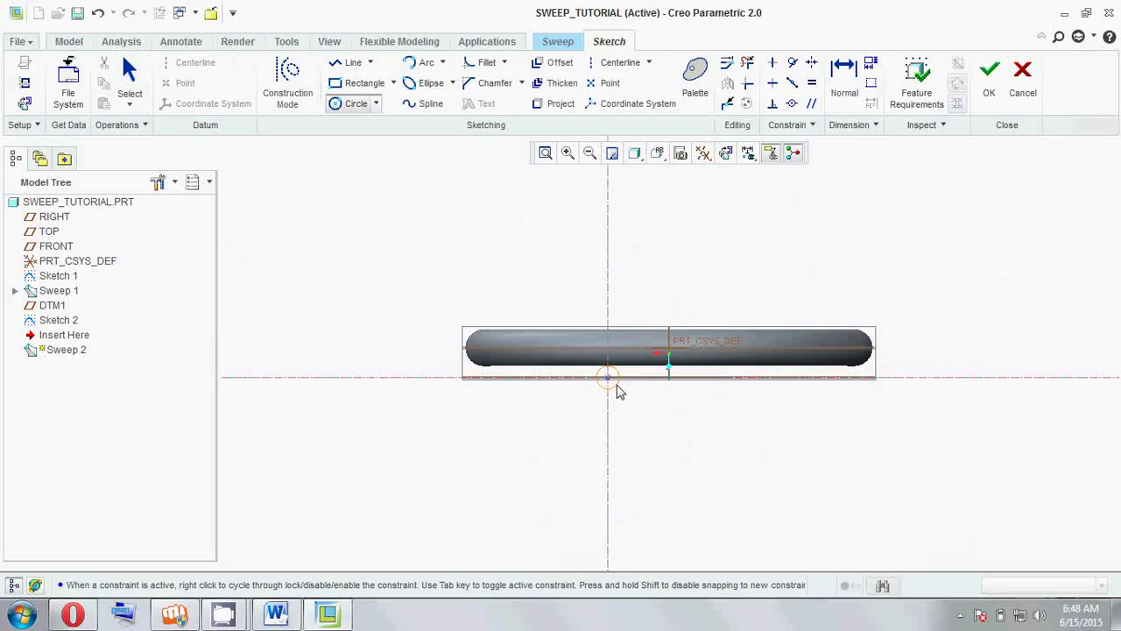
click(618, 392)
middle_click(619, 425)
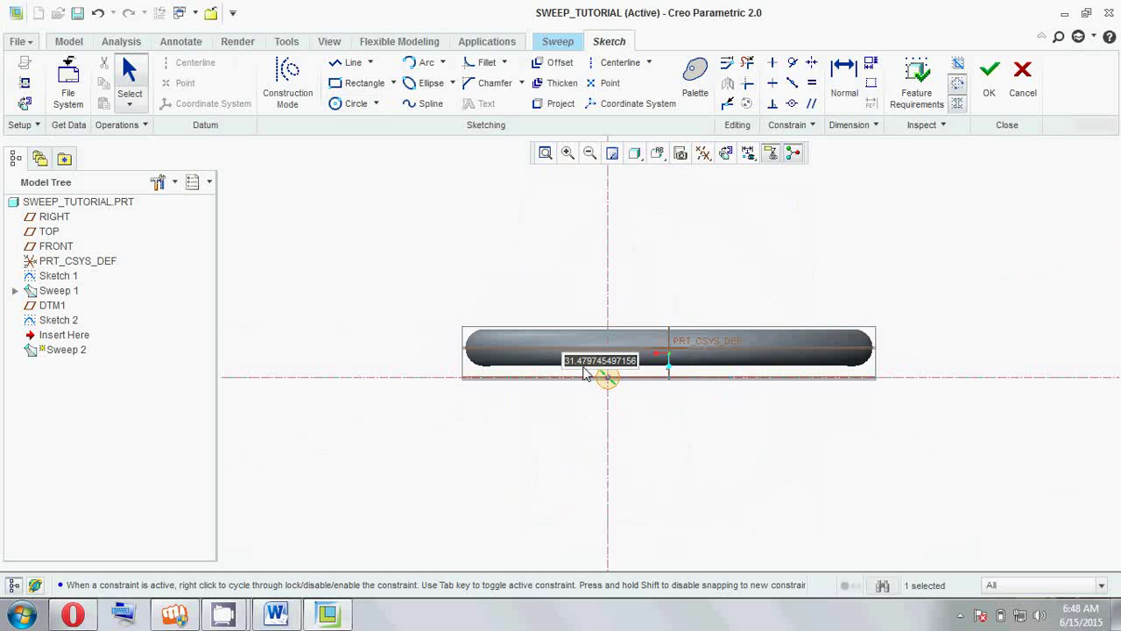
Step: Change the circle's dimension to 50, accept the section and complete the hub ring sweep
text(30)
key(Return)
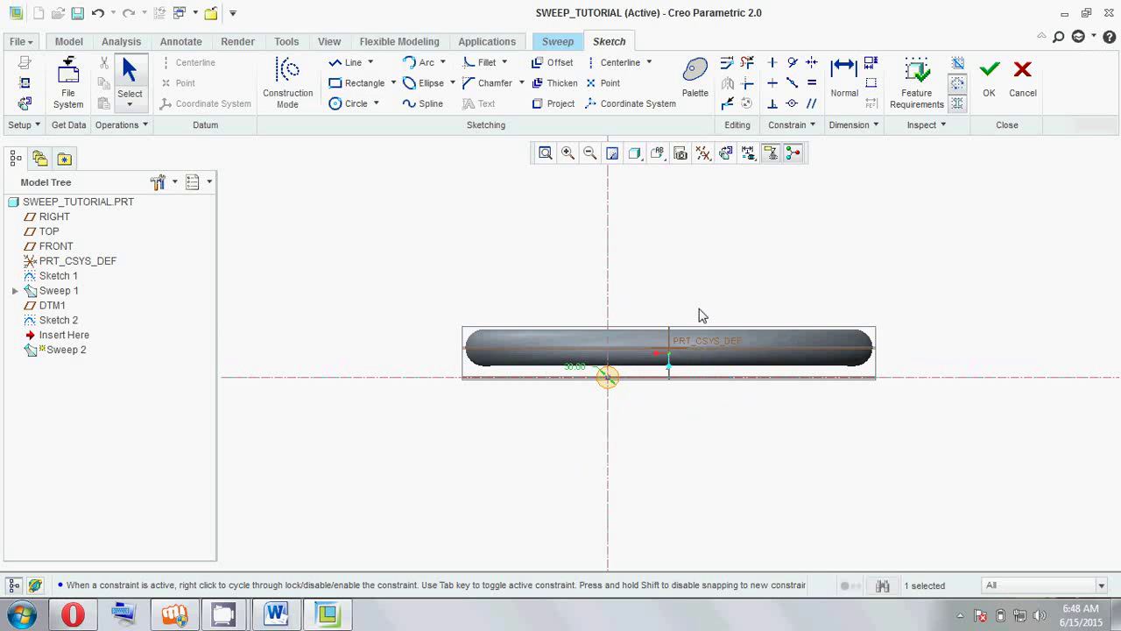
double_click(577, 368)
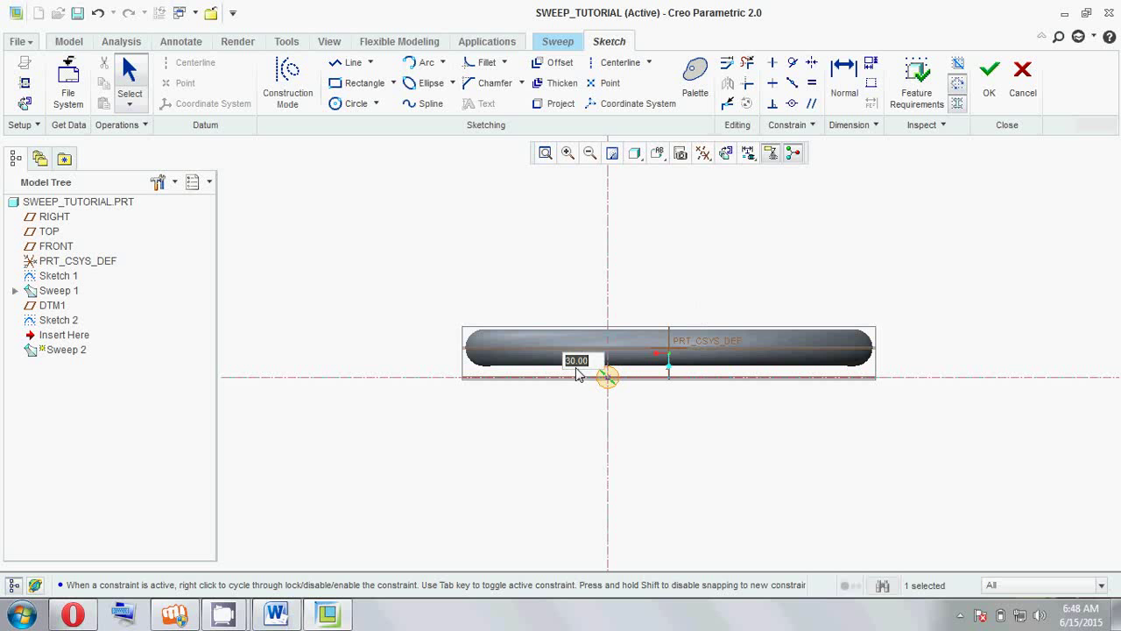
text(50)
key(Return)
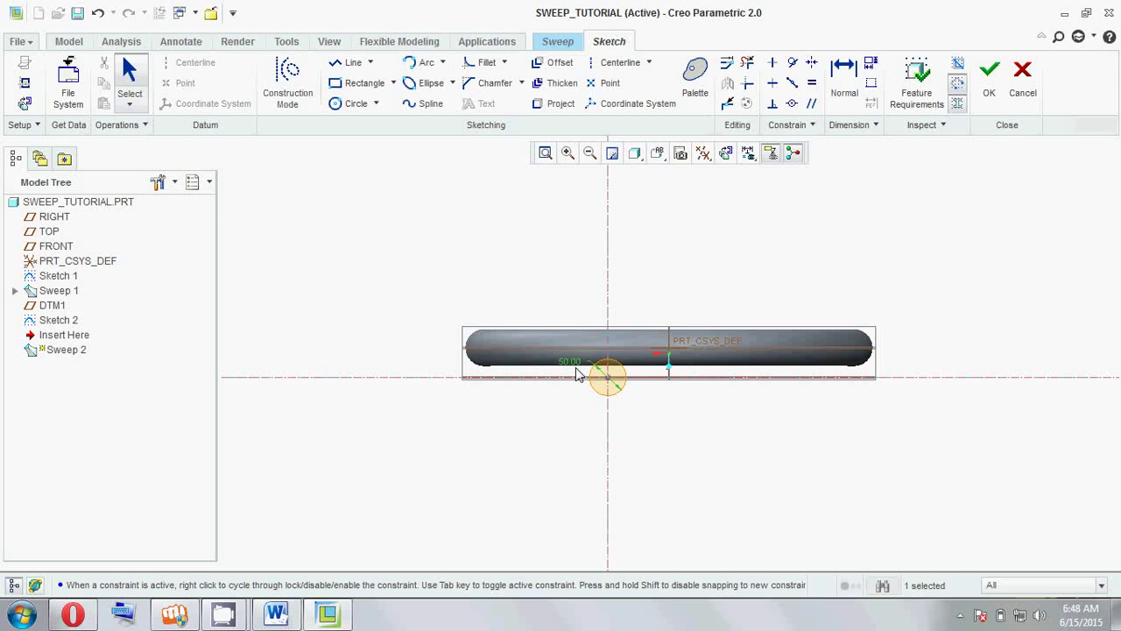
click(993, 92)
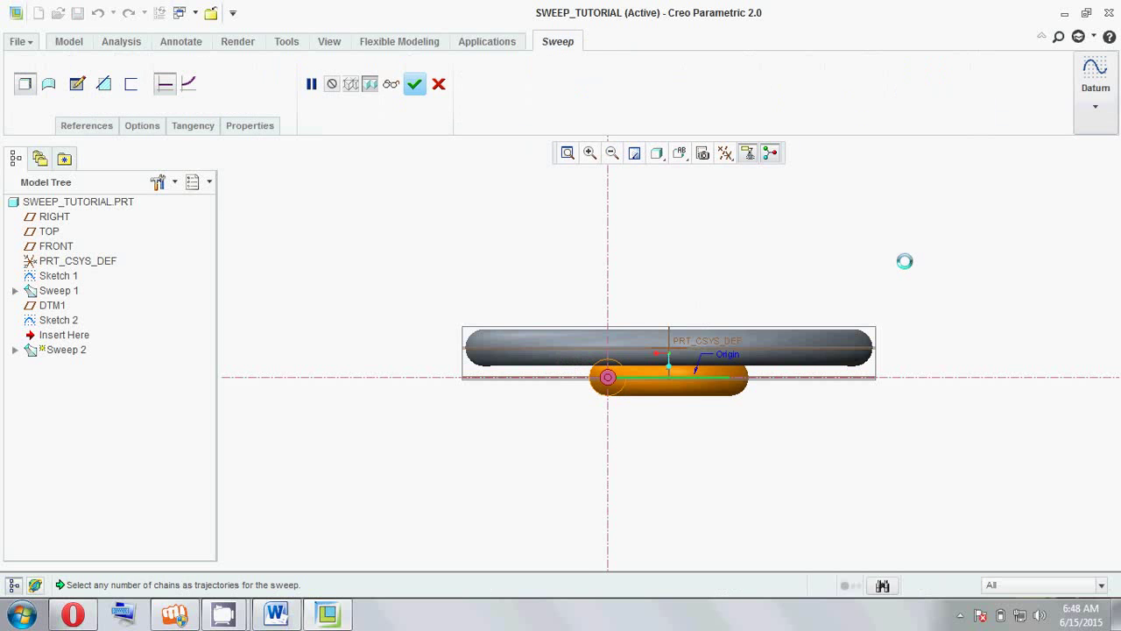
middle_click(946, 269)
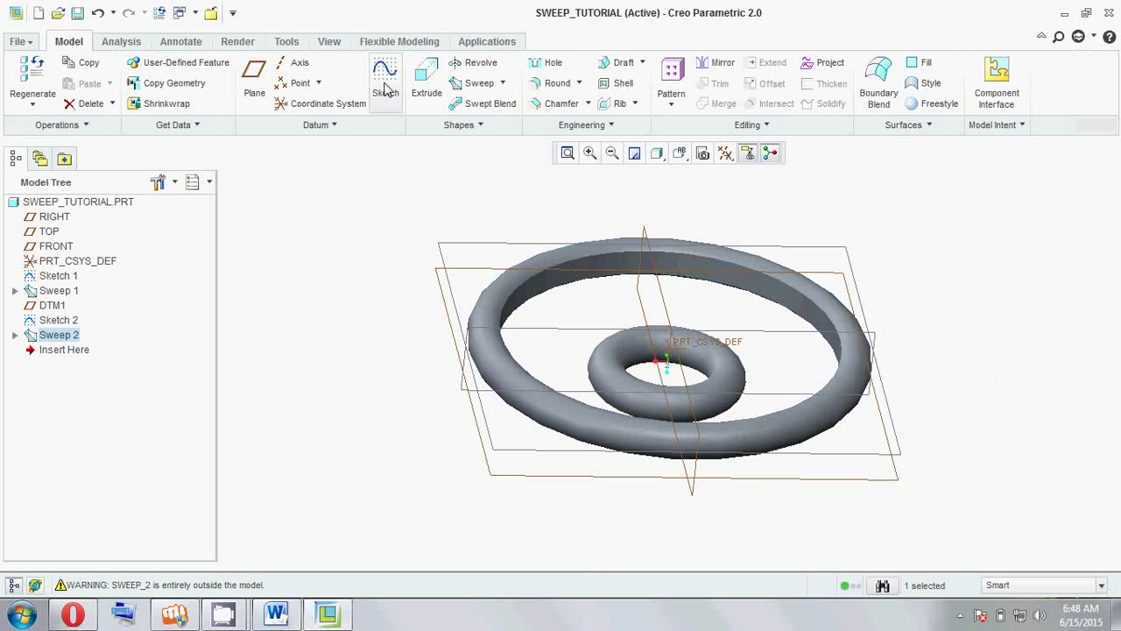
click(668, 310)
Step: Start a wireframe sketch on RIGHT referencing the outer and hub ring surfaces
click(385, 83)
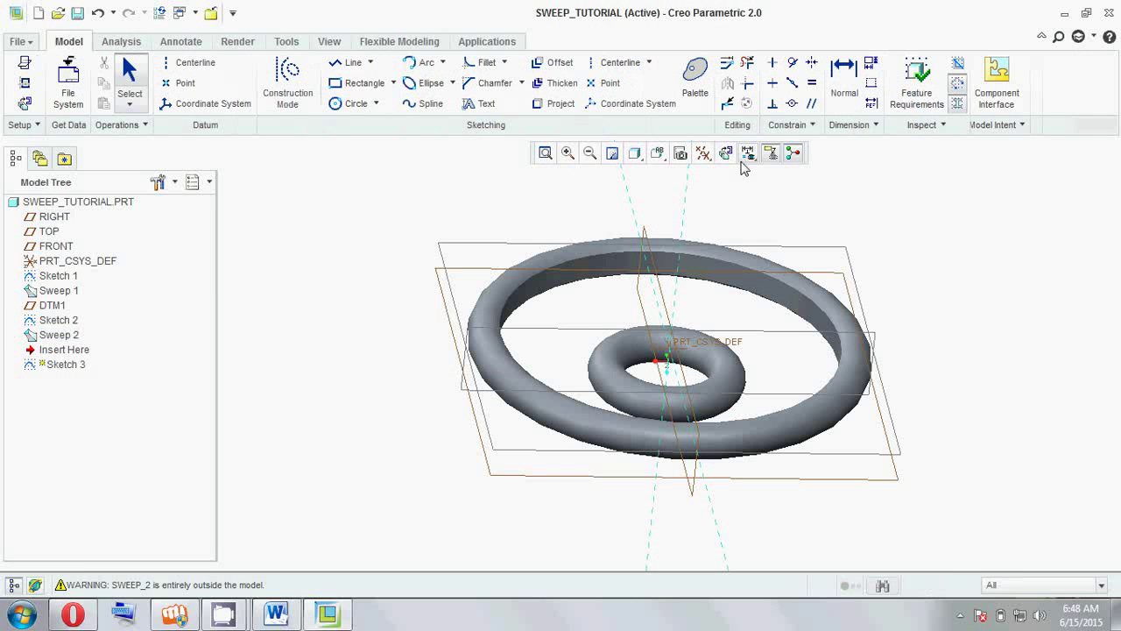
click(725, 153)
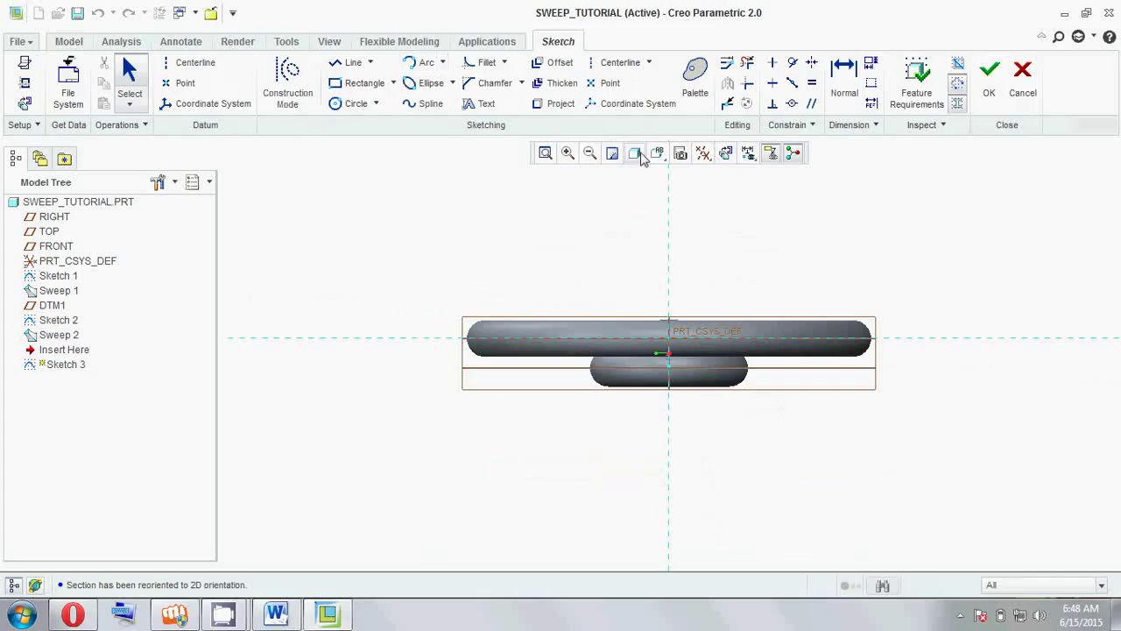
click(636, 153)
click(670, 269)
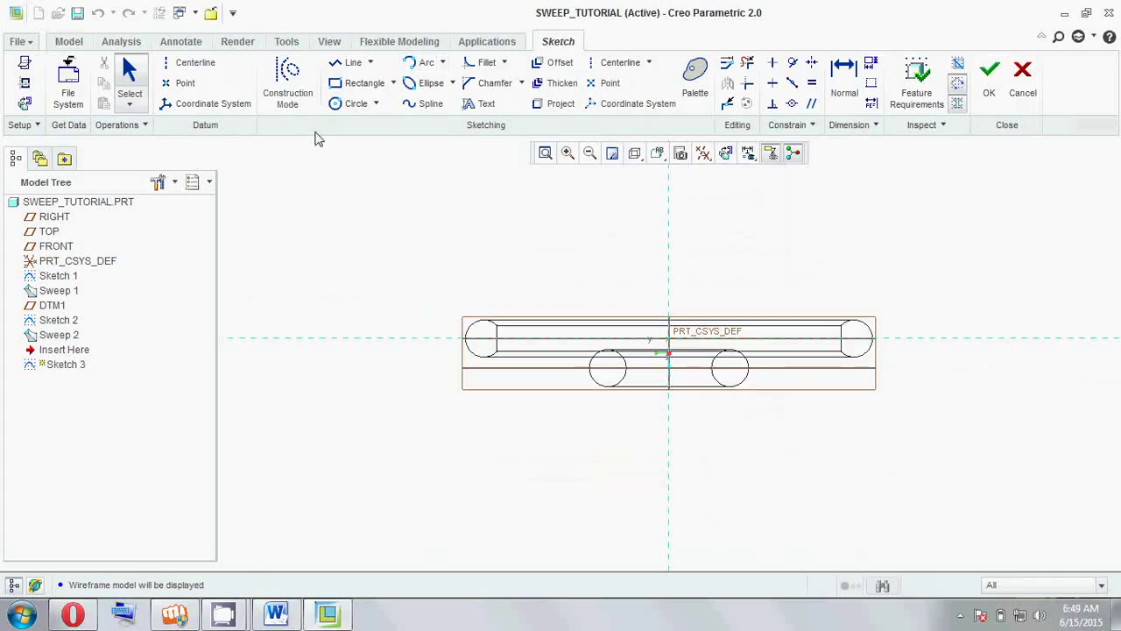
click(25, 82)
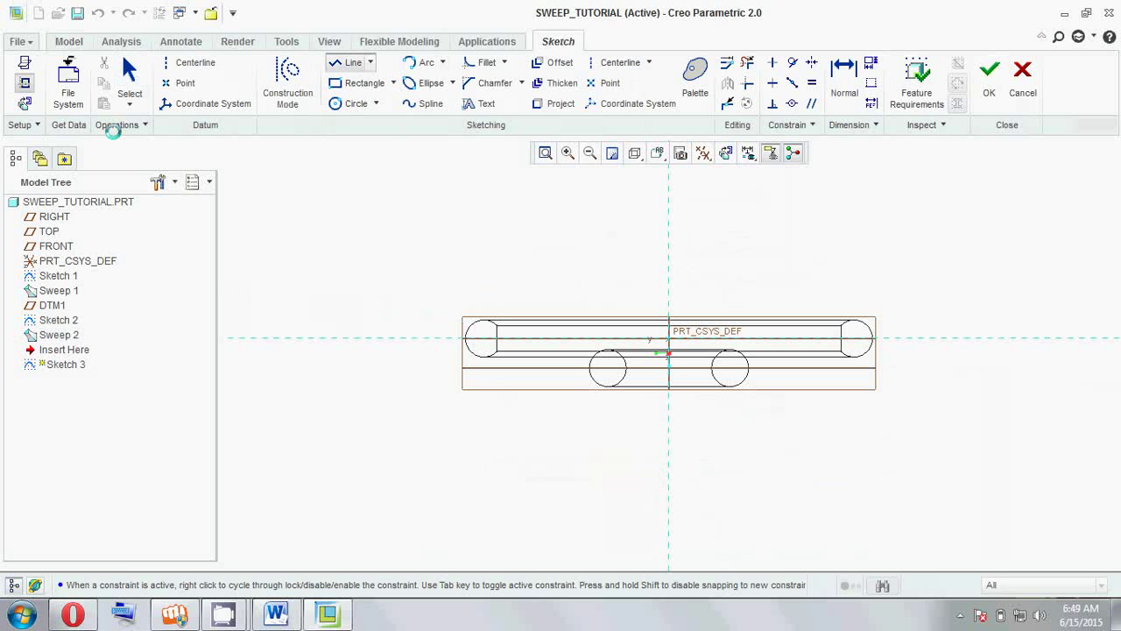
click(496, 353)
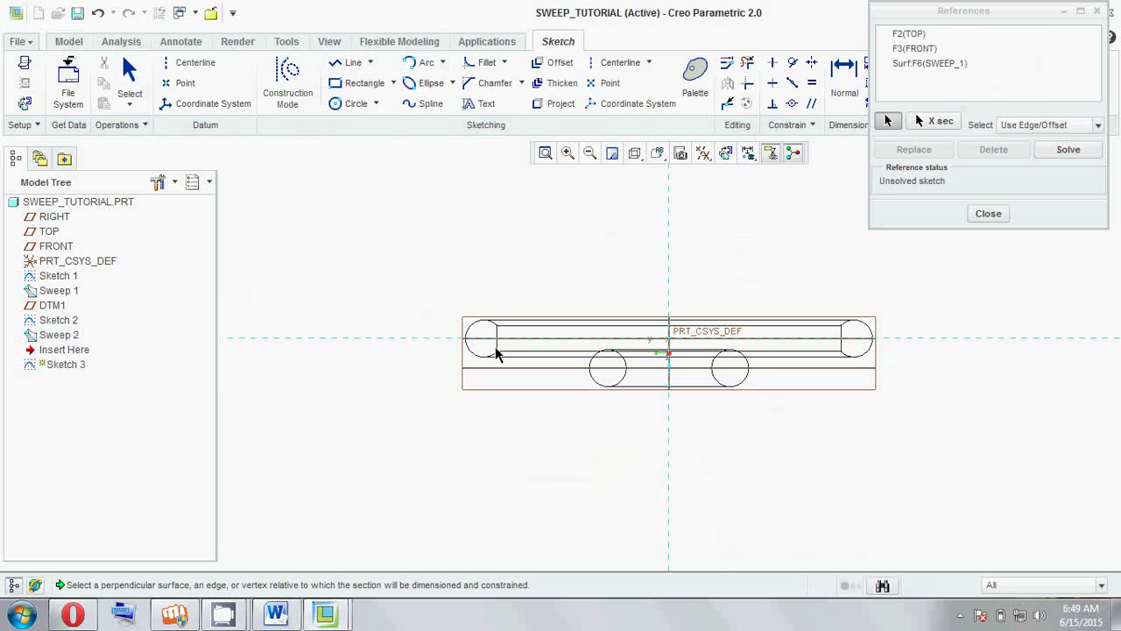
click(590, 374)
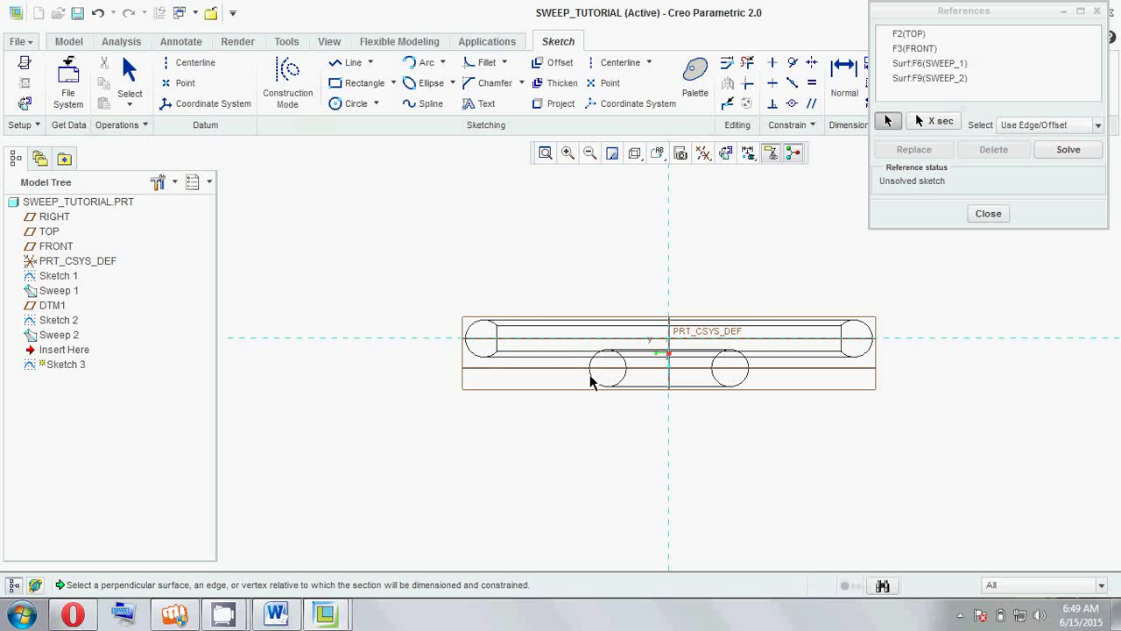
click(504, 353)
scroll(525, 331, down, 1)
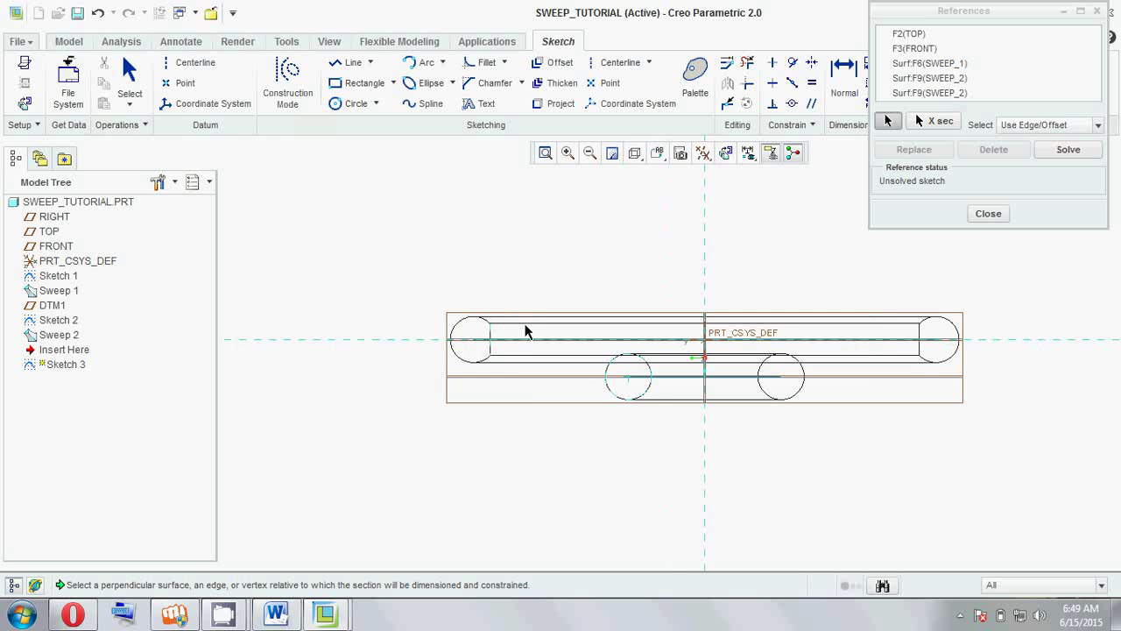
click(984, 214)
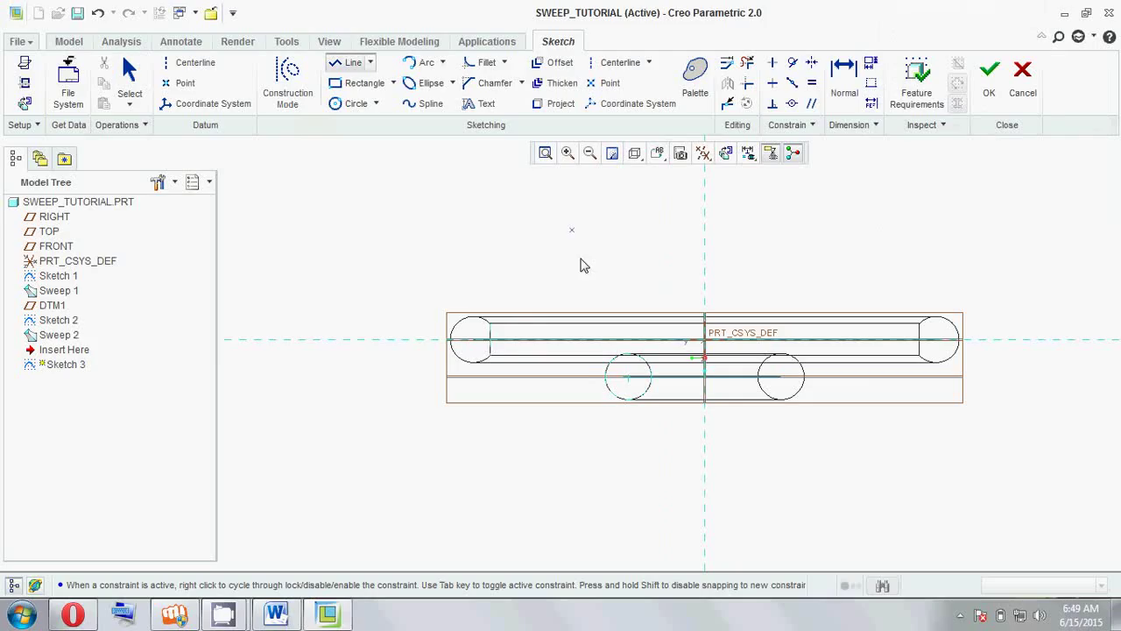
Step: Draw a slanted spoke line from the hub ring to the outer ring section and finish the sketch
click(628, 377)
click(491, 341)
click(989, 77)
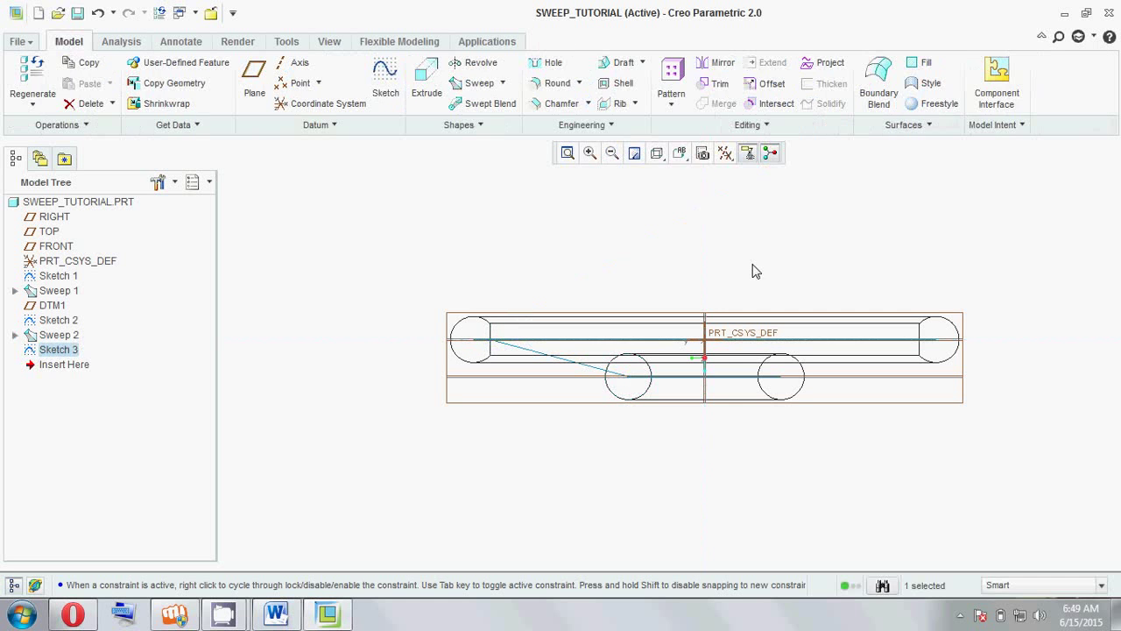
Step: Restore the default shaded-with-edges view and start Sweep 3 with its section sketch open
key(ctrl+d)
click(656, 153)
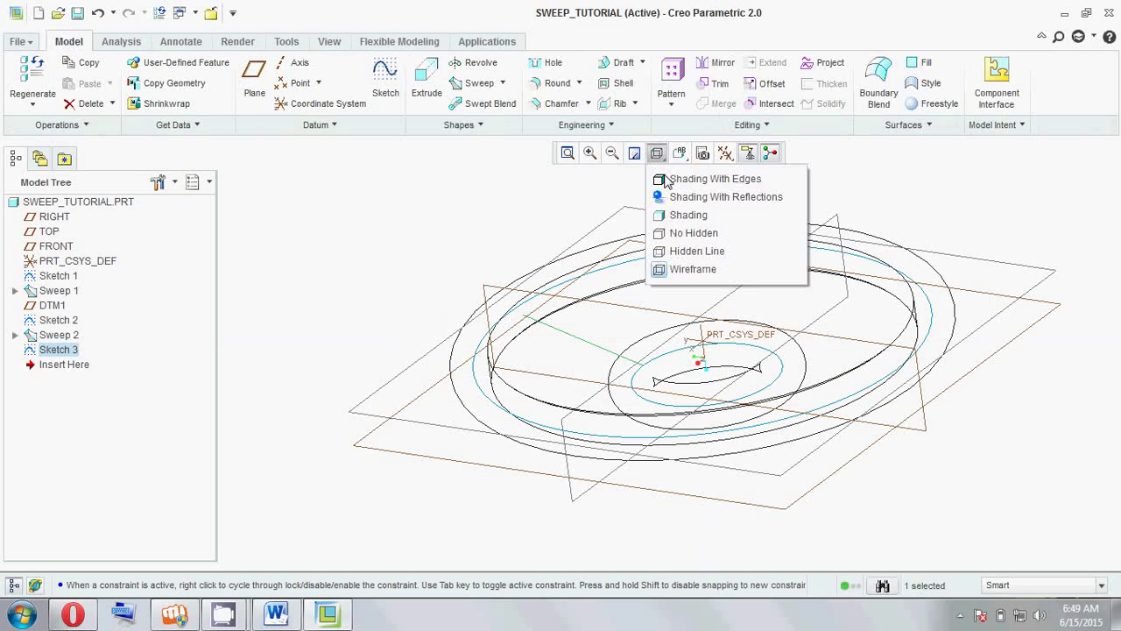
click(668, 181)
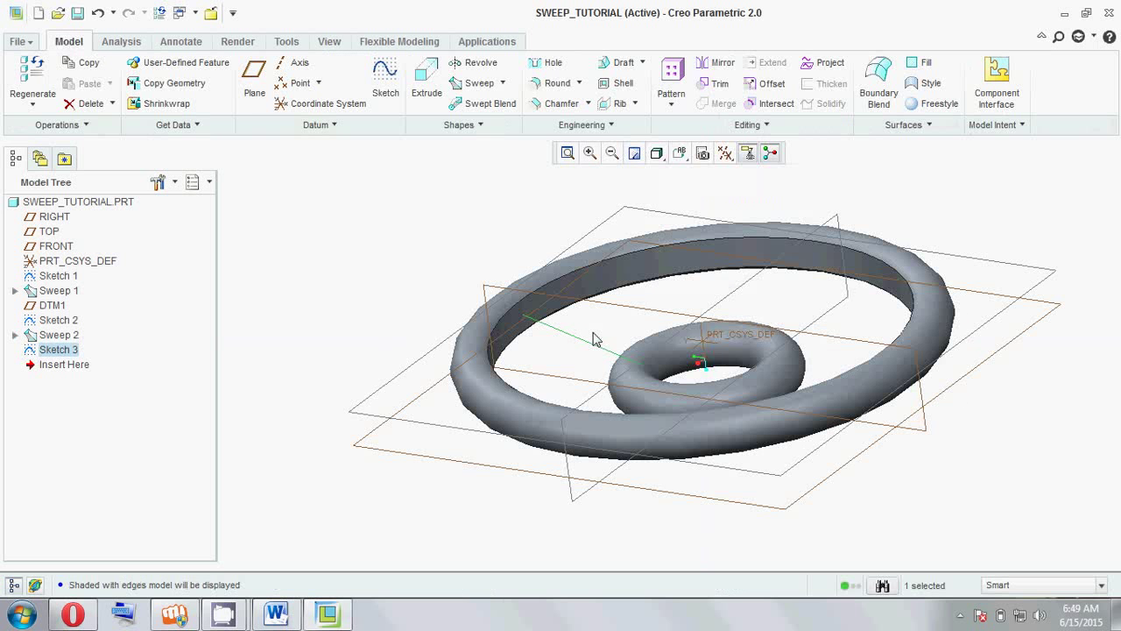
click(478, 83)
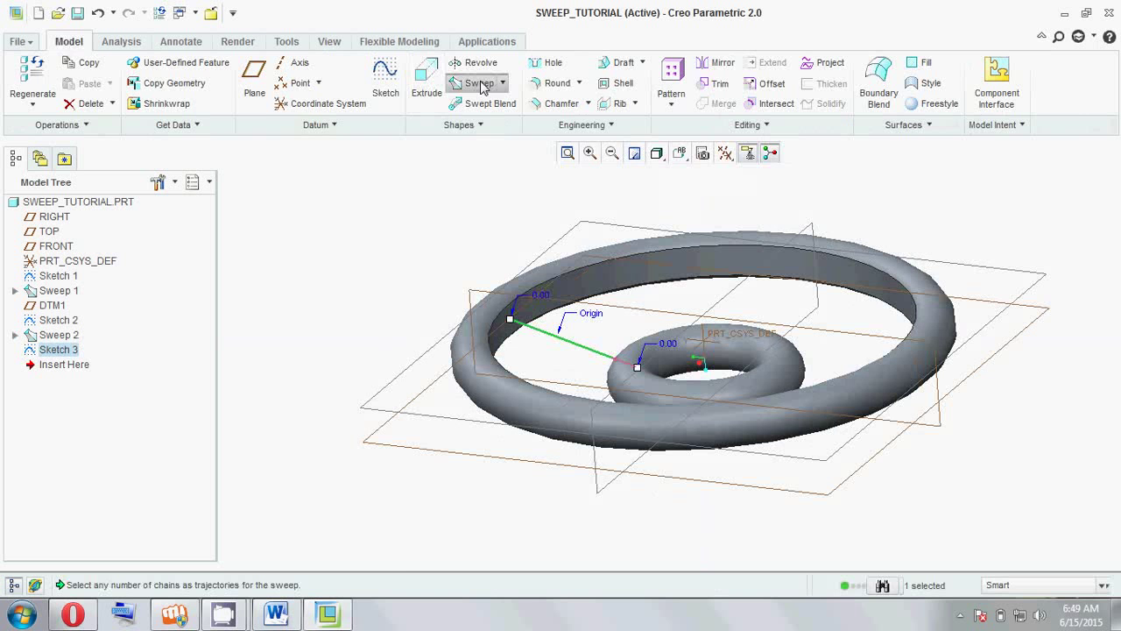
click(77, 85)
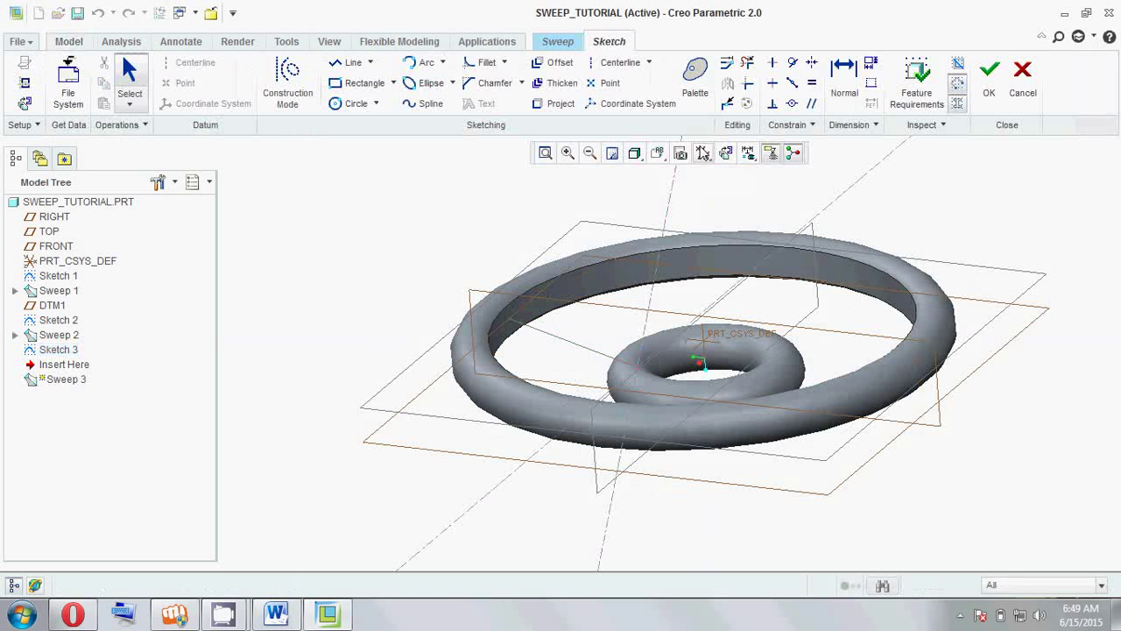
Step: Sketch an ellipse at the centre of the spoke's section plane
click(726, 152)
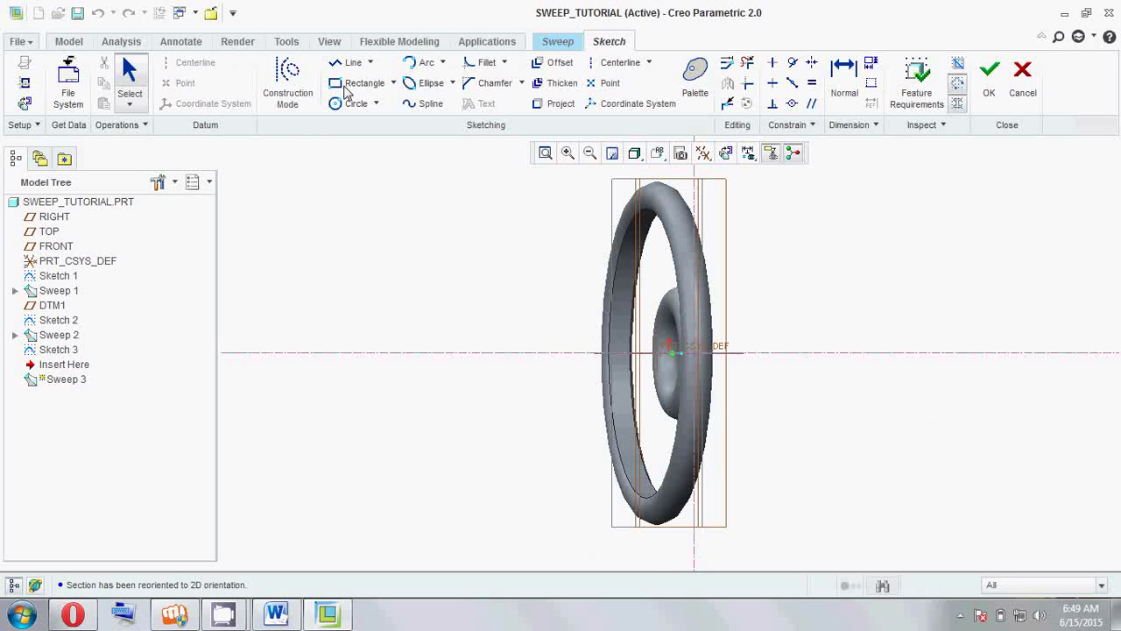
click(375, 103)
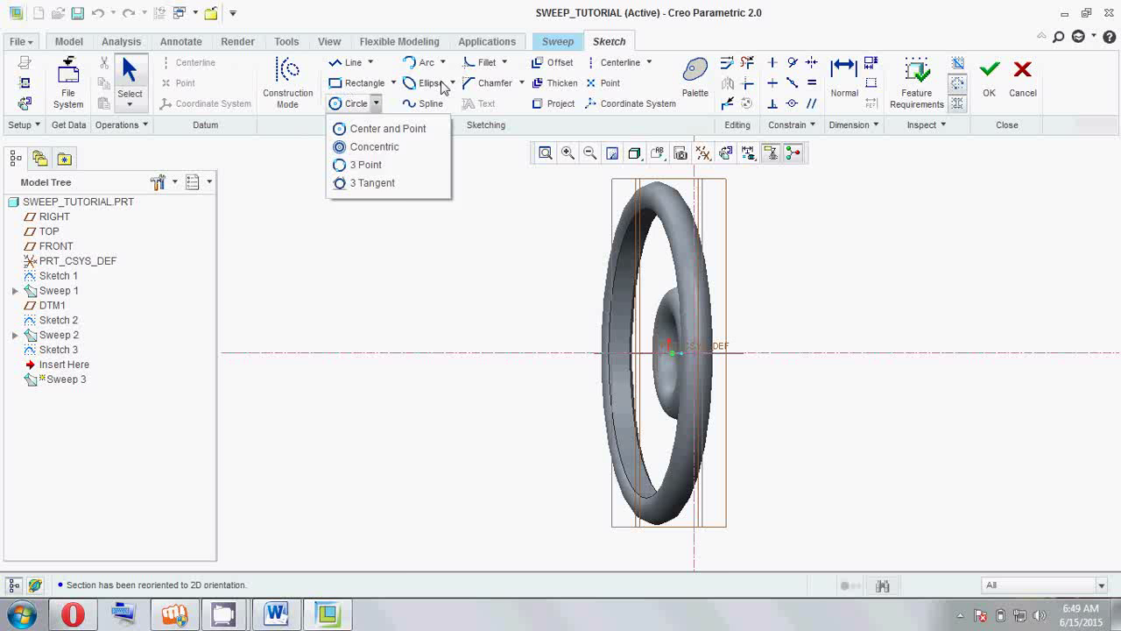
click(451, 84)
click(434, 112)
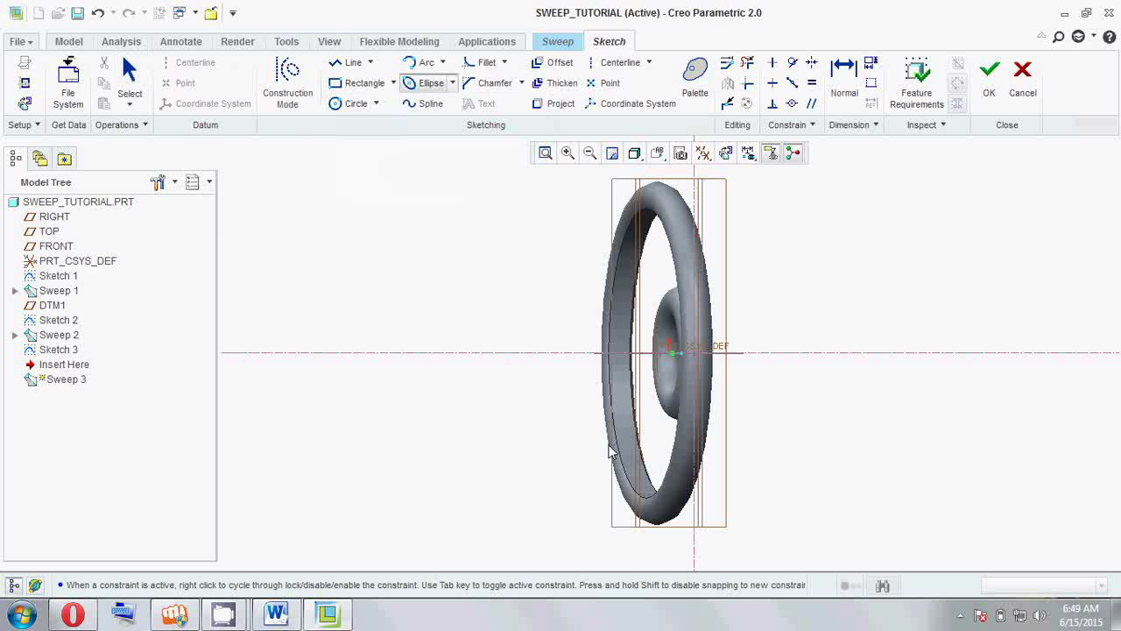
middle_drag(698, 360, 694, 344)
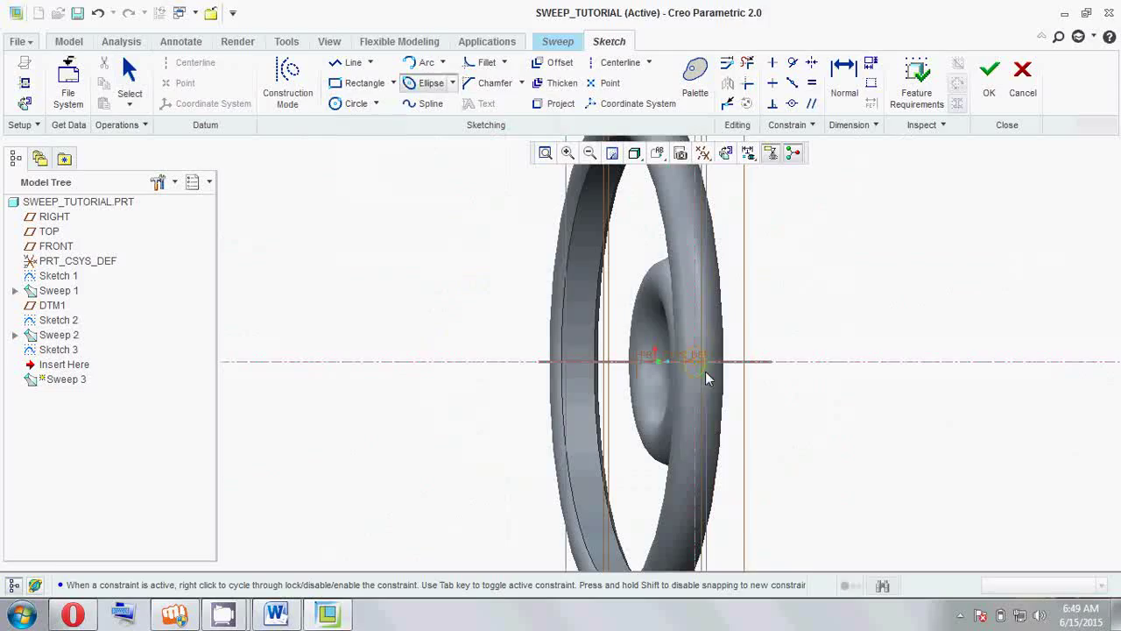
key(Escape)
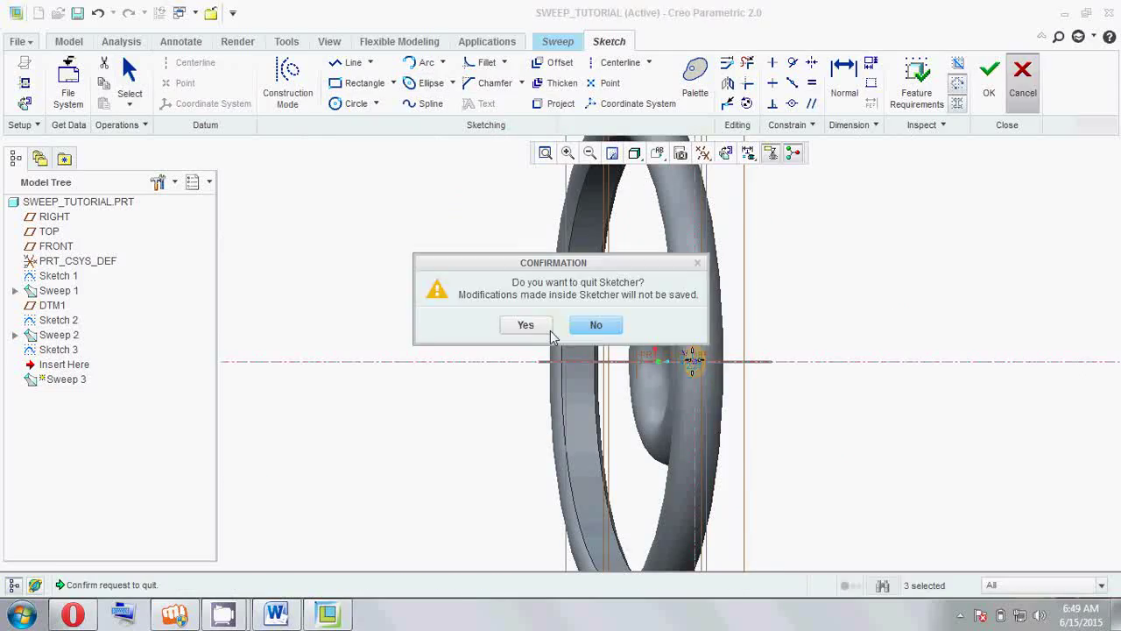
key(Return)
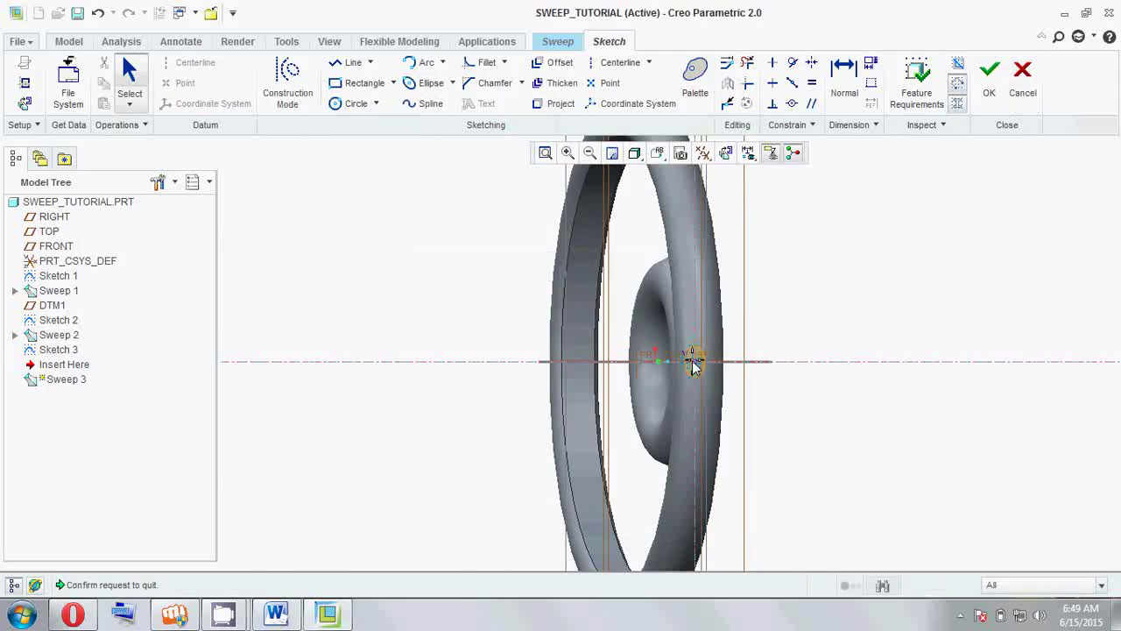
Step: Set the ellipse dimensions to 3 and 5 and finish the cross-section sketch
double_click(692, 359)
text(3)
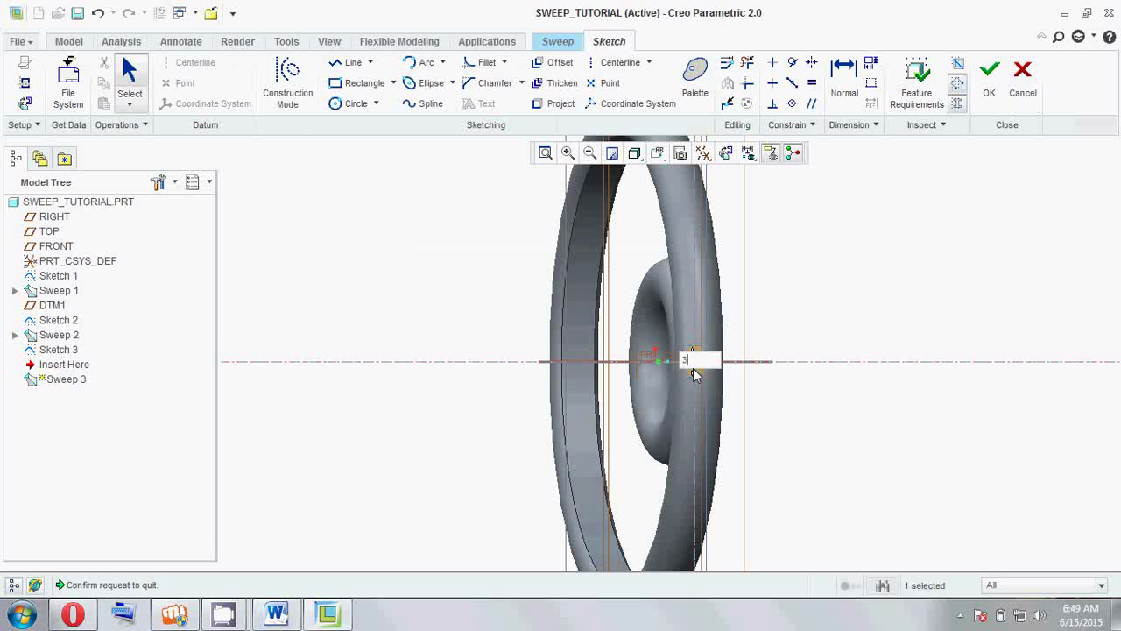
key(Return)
scroll(700, 368, up, 2)
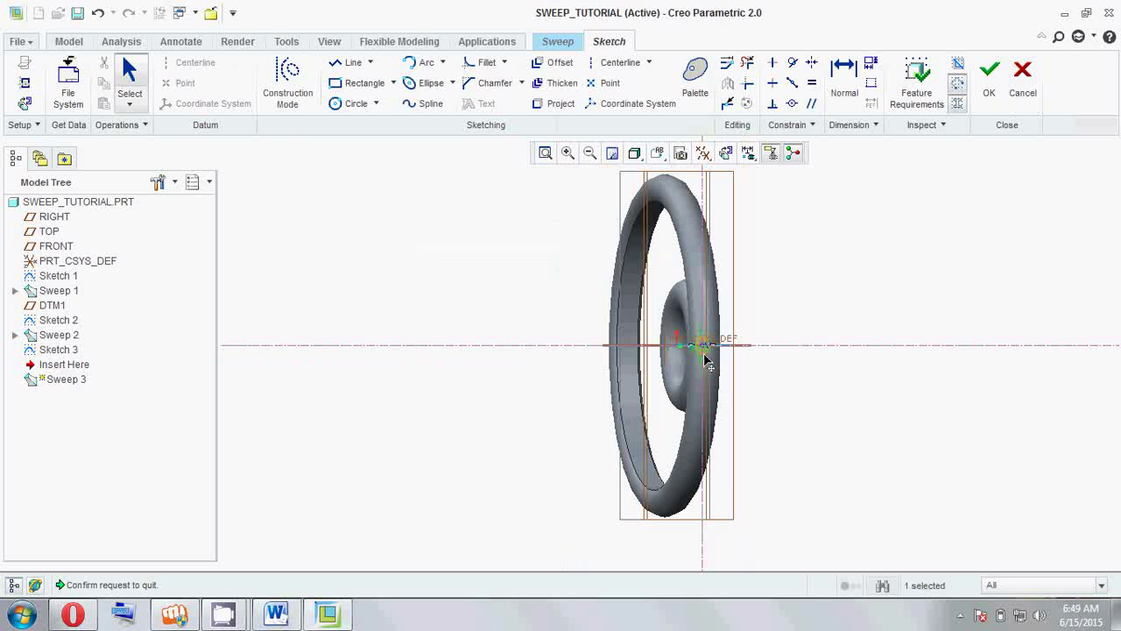
scroll(708, 361, down, 5)
scroll(646, 229, up, 2)
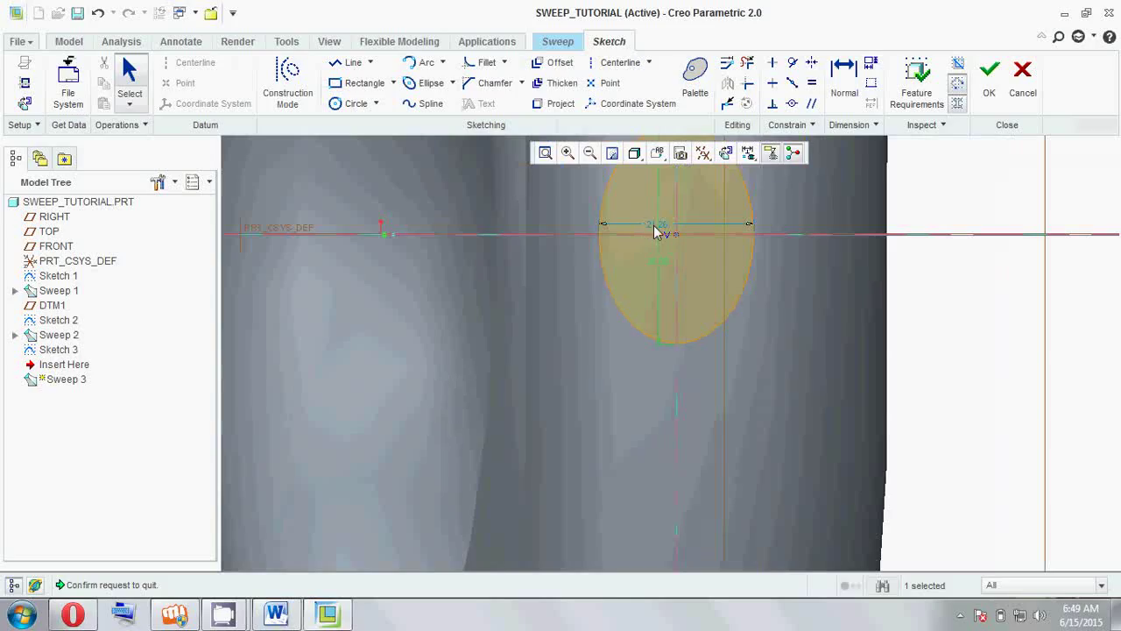
double_click(656, 227)
text(5)
key(Return)
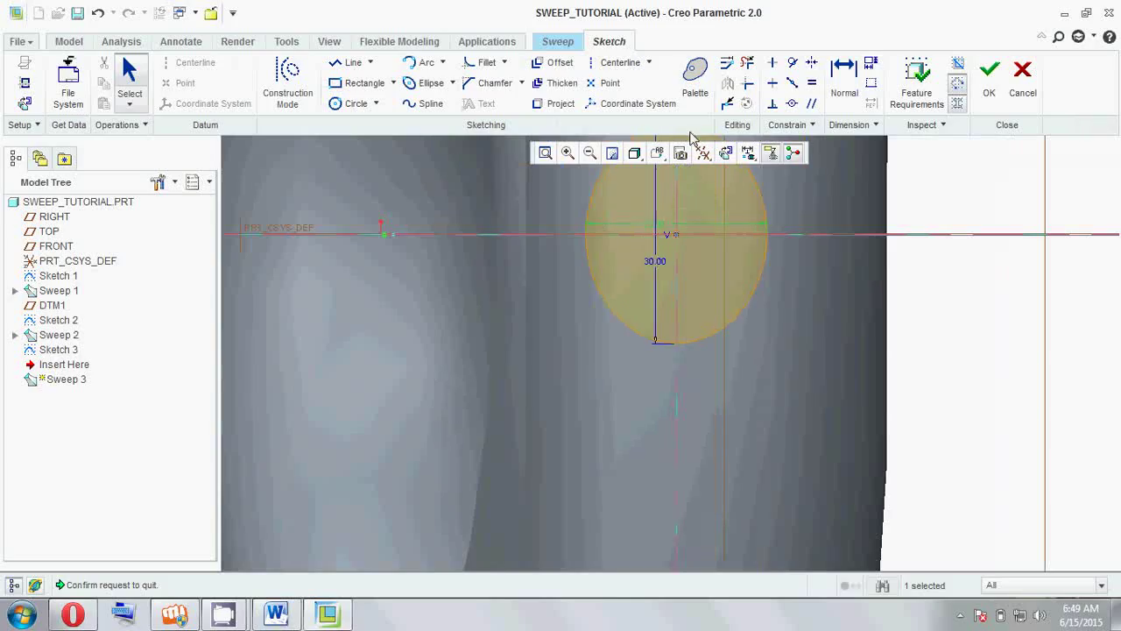
middle_click(783, 268)
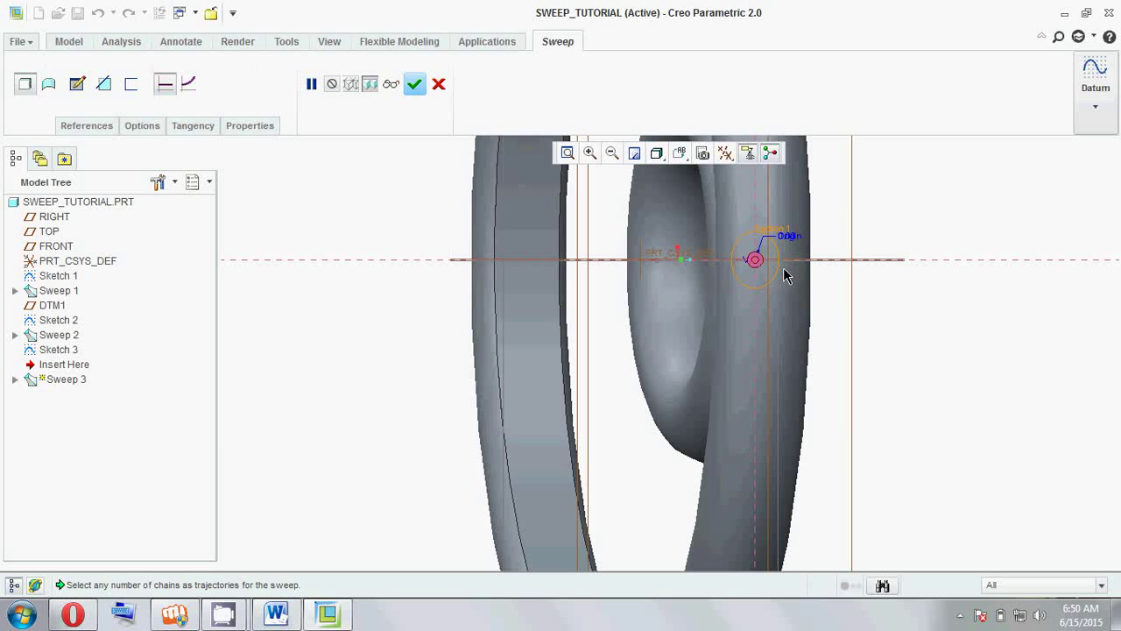
Step: Inspect the spoke preview from several angles and accept Sweep 3
scroll(850, 247, down, 5)
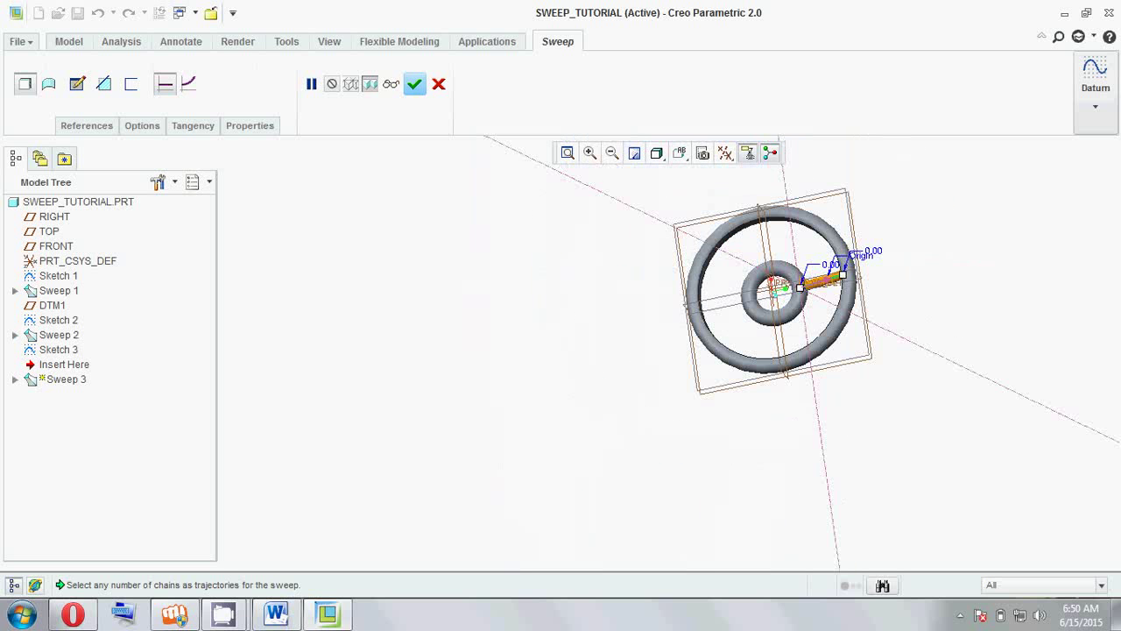
middle_drag(849, 253, 712, 262)
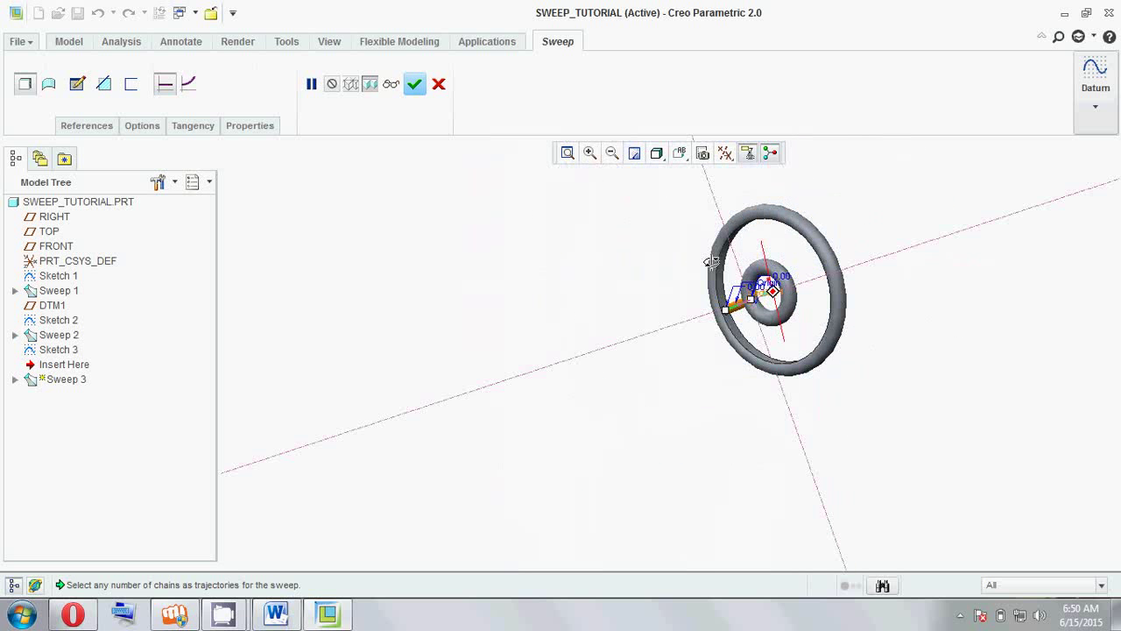
scroll(701, 331, up, 4)
mouse_move(701, 331)
middle_down()
mouse_move(658, 339)
mouse_move(358, 266)
middle_up()
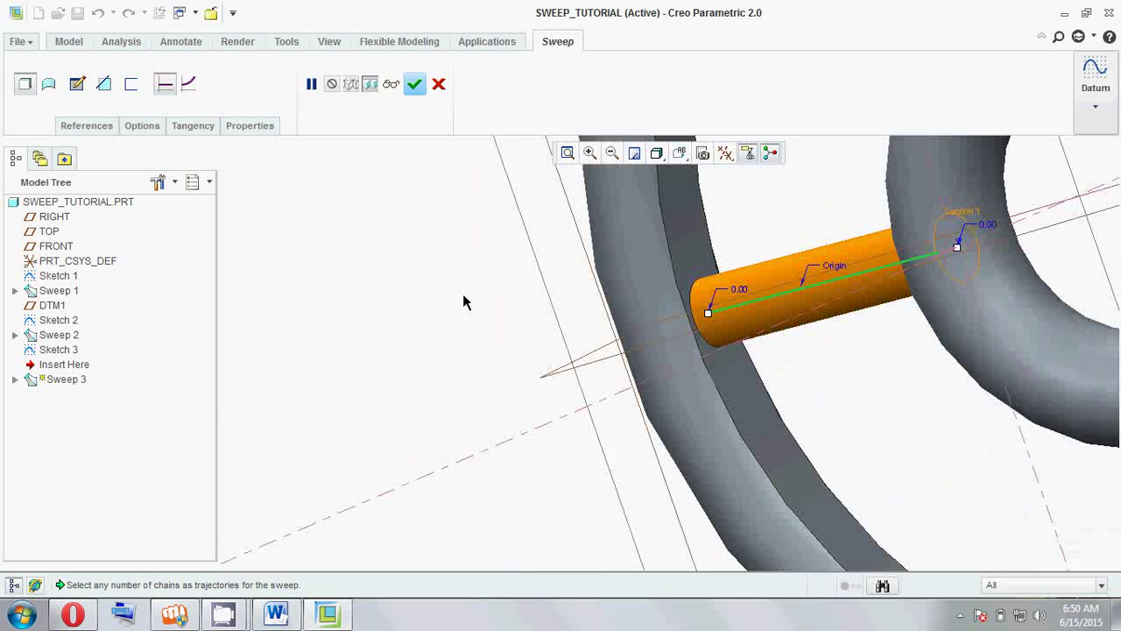
middle_click(465, 302)
middle_drag(464, 296, 505, 283)
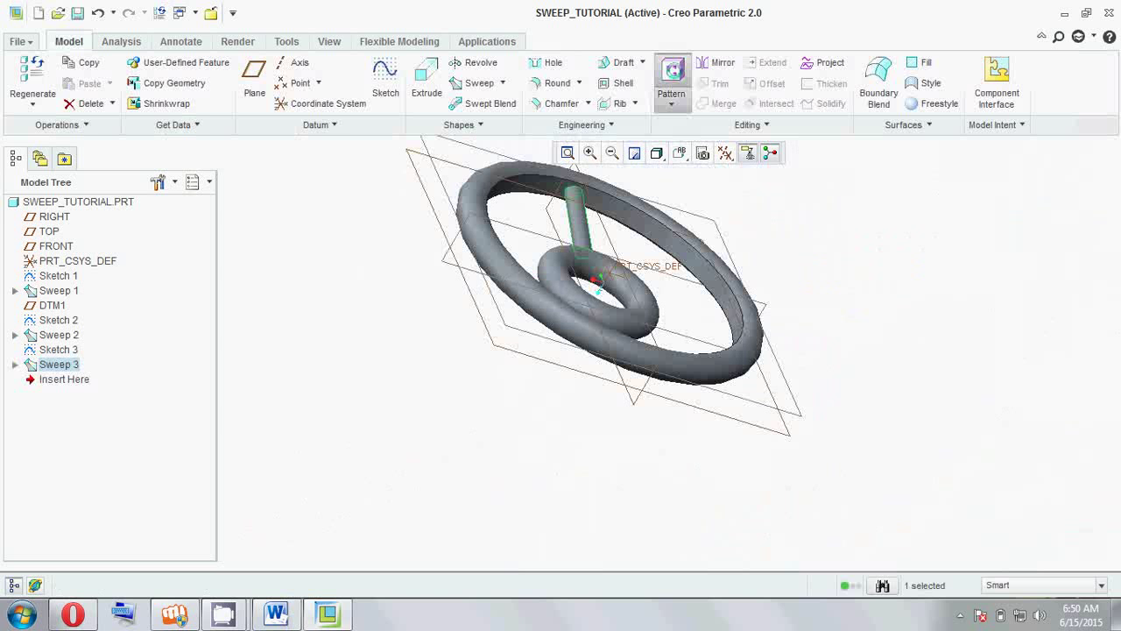
Step: Pattern the spoke around the central axis as 4 members spaced 90 degrees apart
click(672, 78)
click(70, 83)
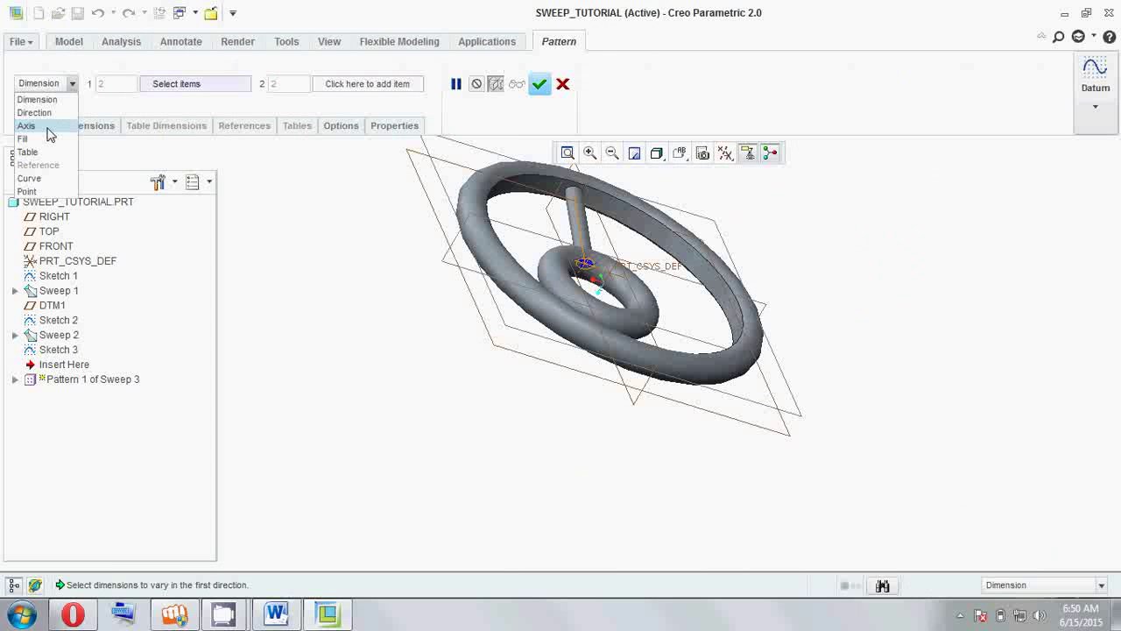
click(26, 125)
click(617, 289)
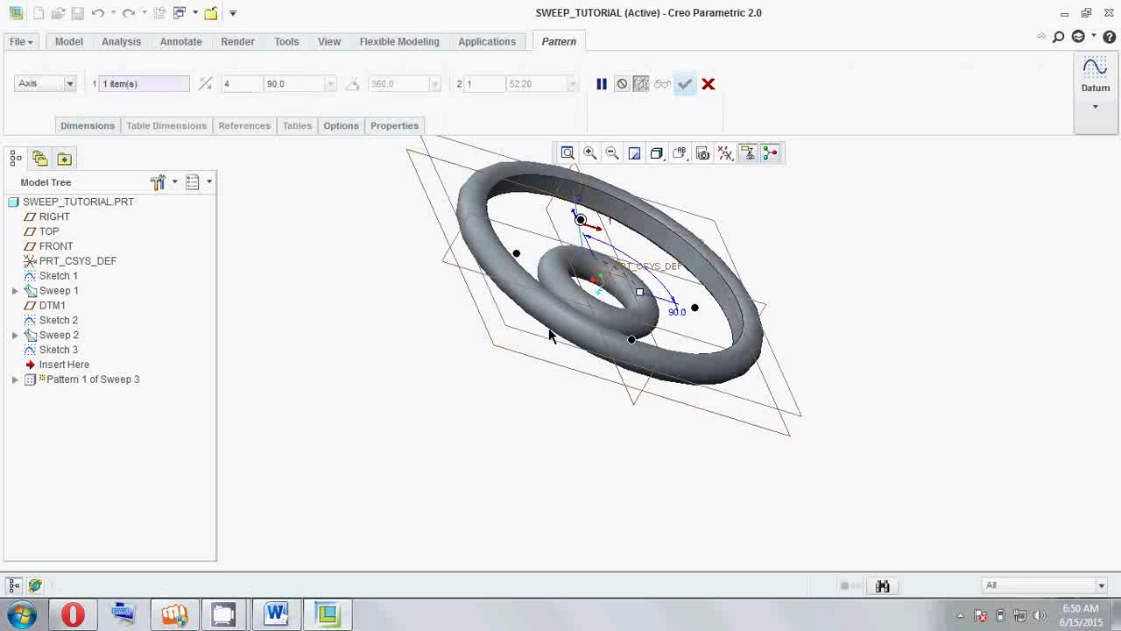
click(685, 83)
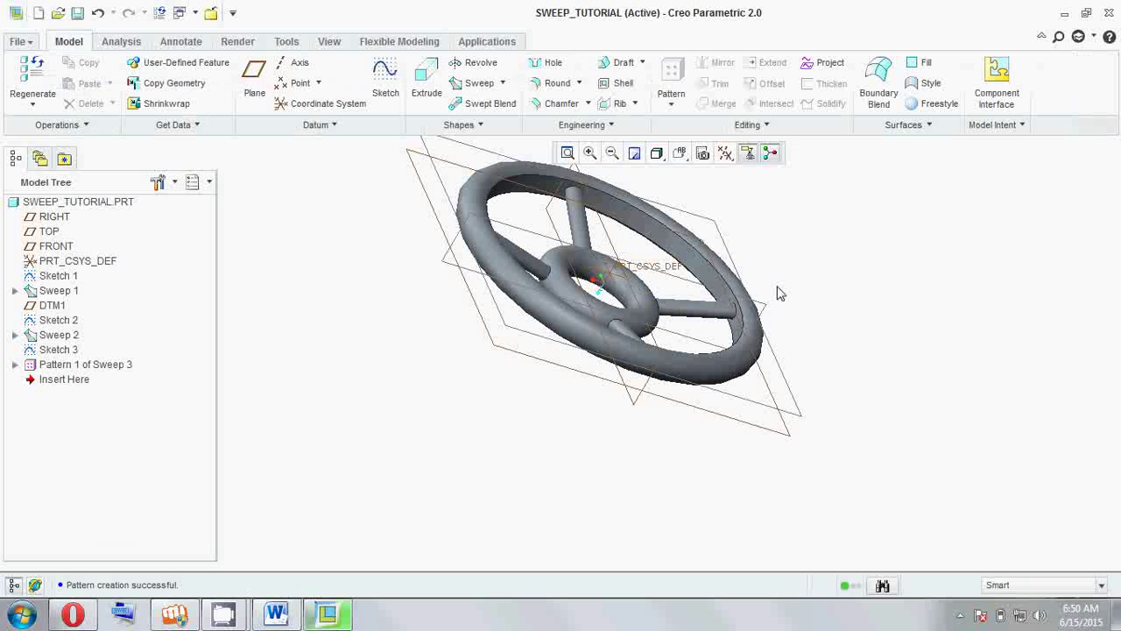
mouse_move(780, 294)
middle_down()
mouse_move(607, 290)
mouse_move(577, 192)
mouse_move(555, 262)
mouse_move(581, 300)
middle_up()
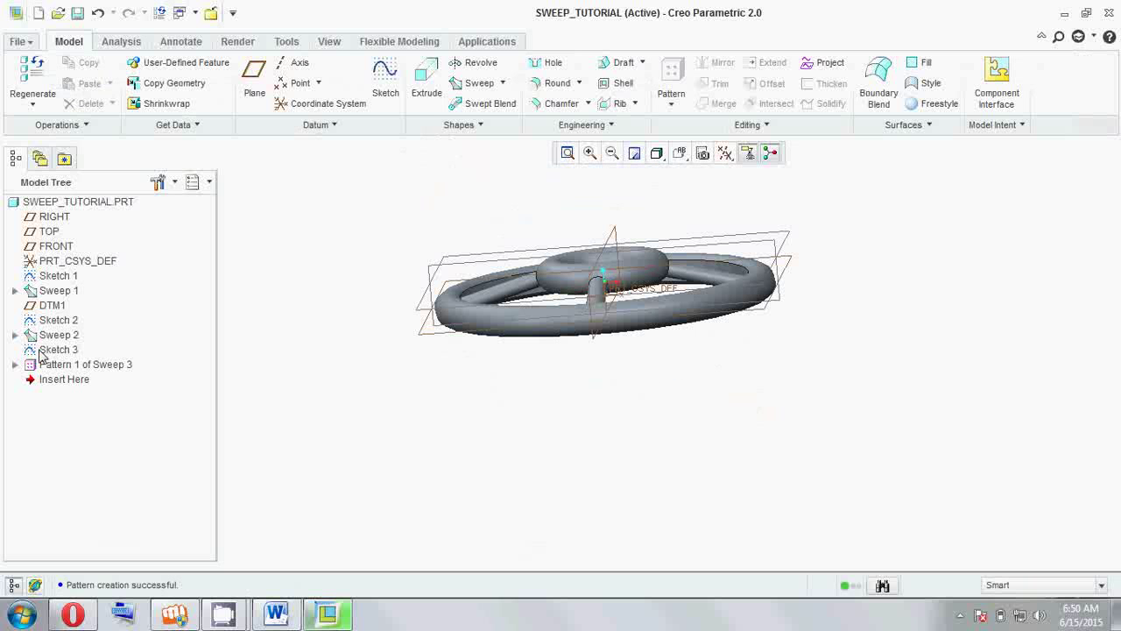
click(54, 335)
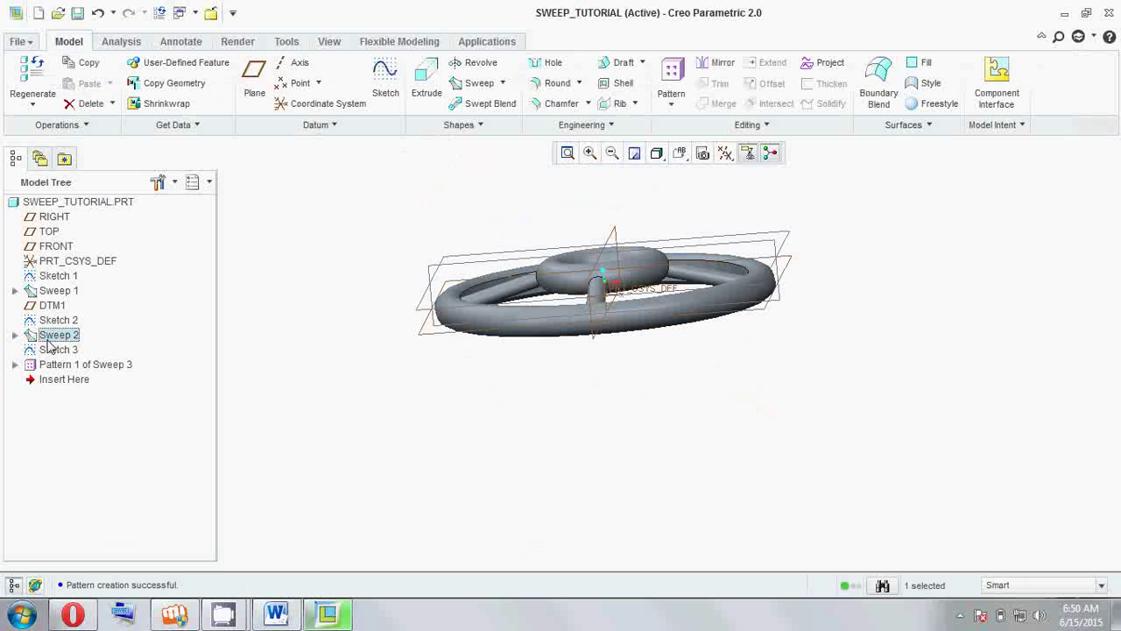
right_click(48, 342)
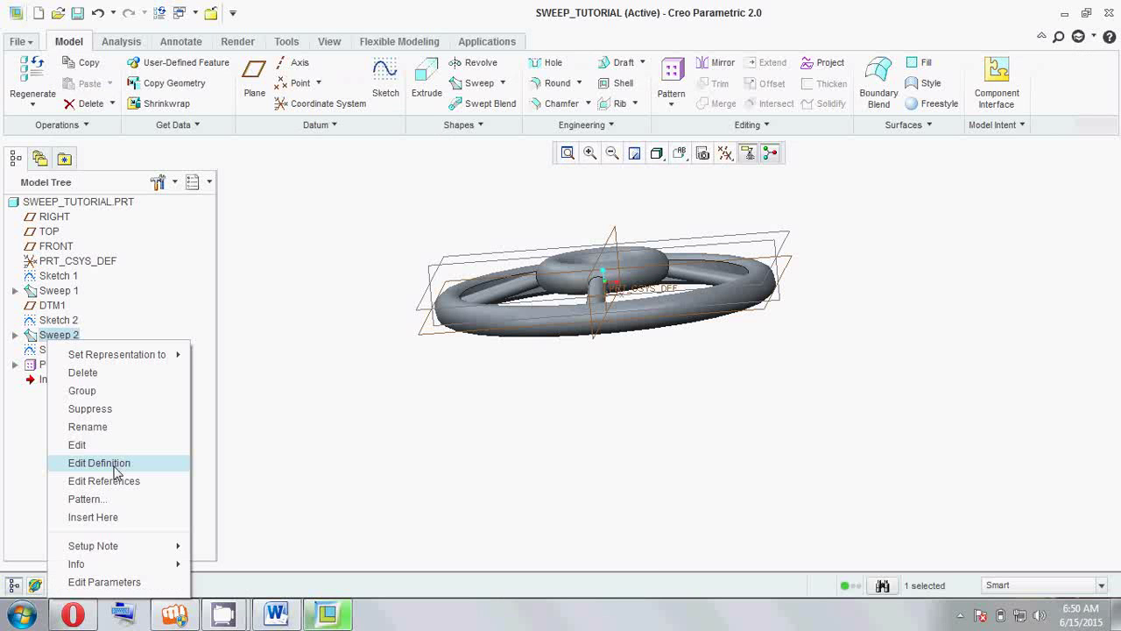
click(105, 462)
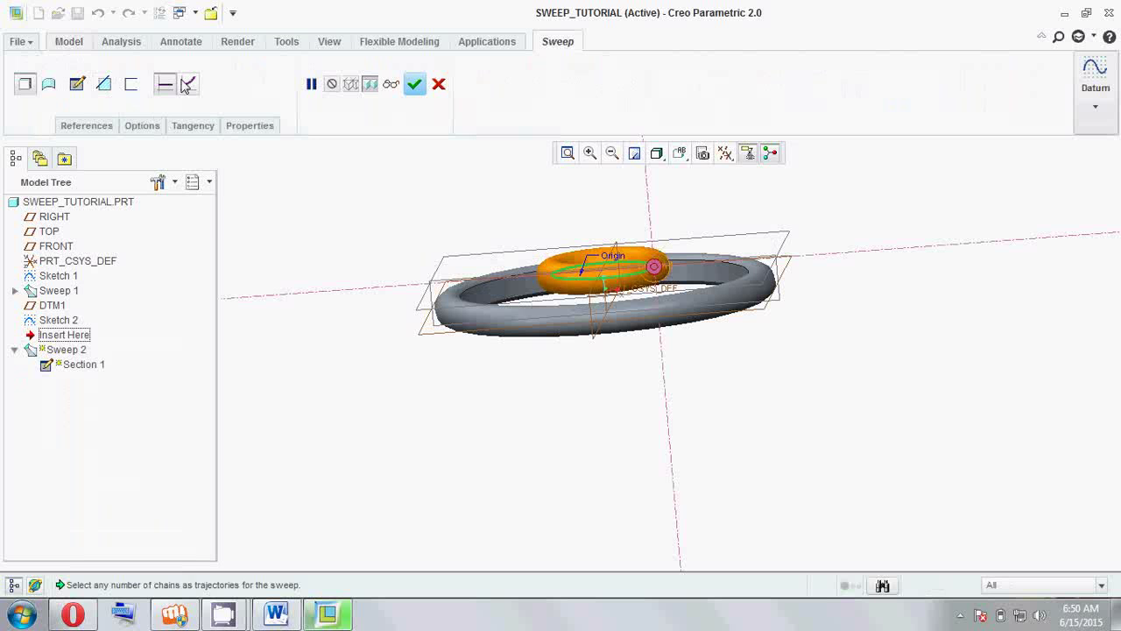
click(141, 127)
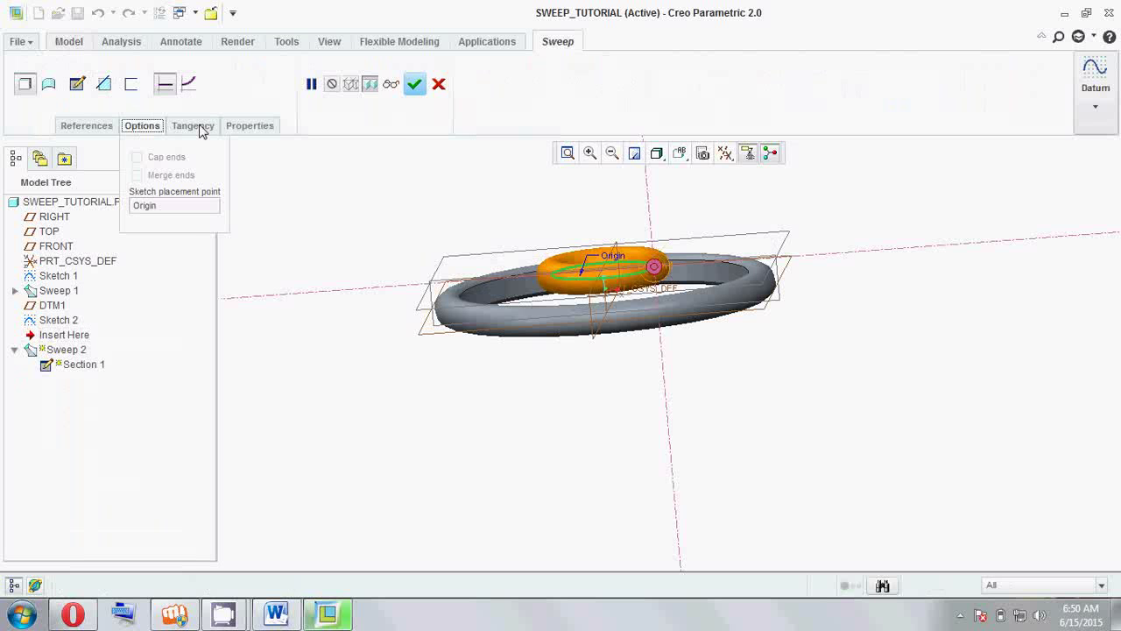
click(250, 125)
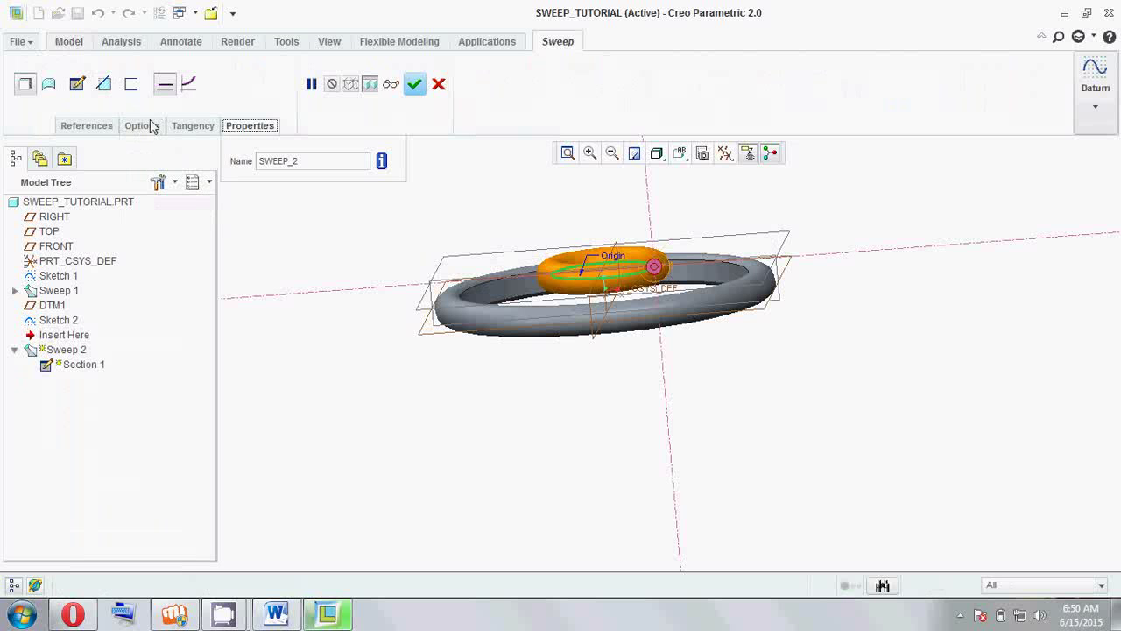
click(87, 126)
middle_click(426, 180)
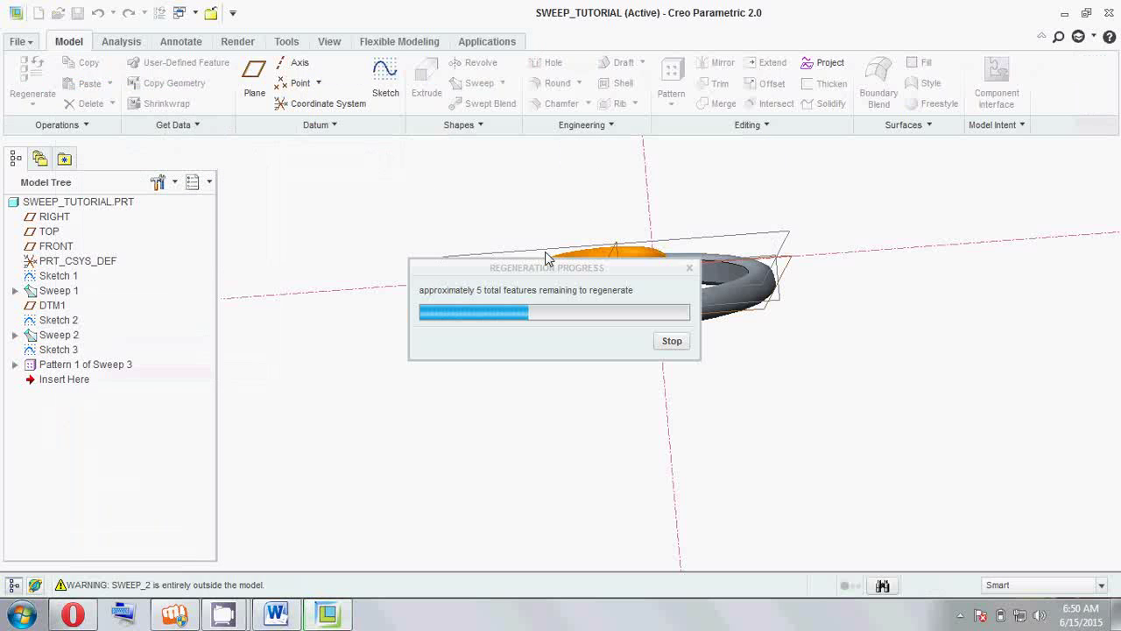
click(680, 152)
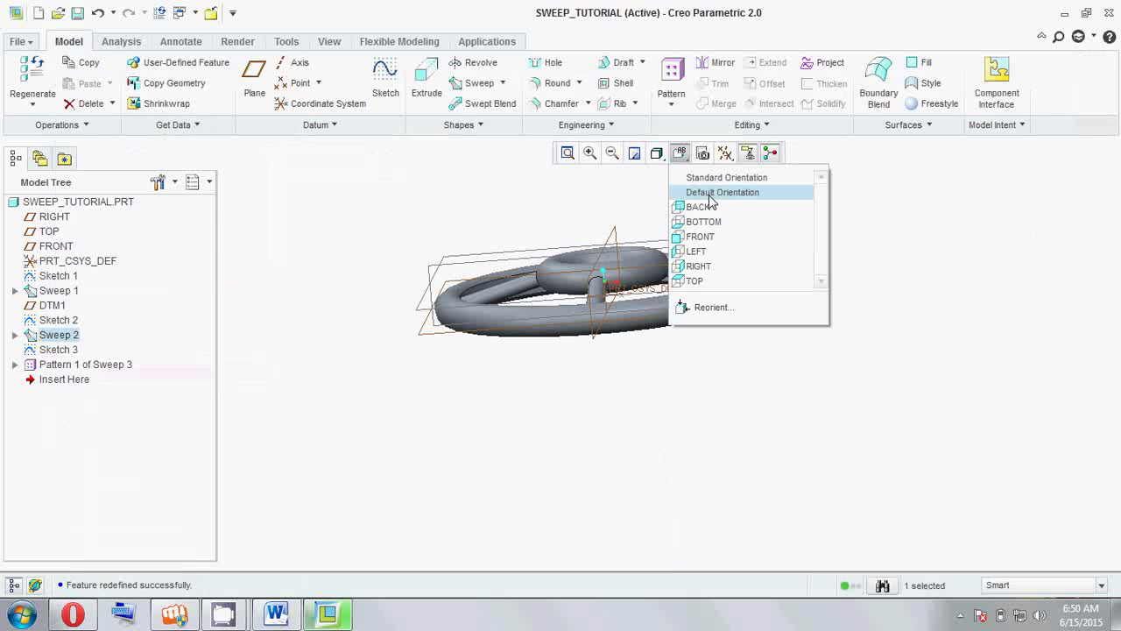
Step: Show the whole wheel in its default orientation with datum planes hidden
click(711, 193)
click(747, 153)
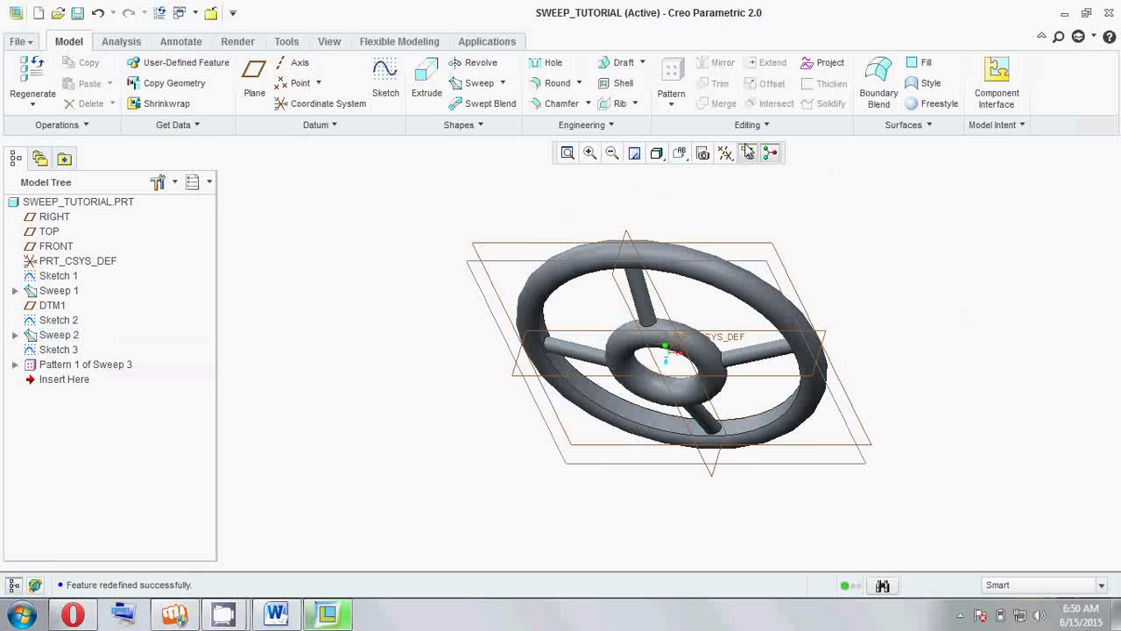
click(725, 153)
click(768, 181)
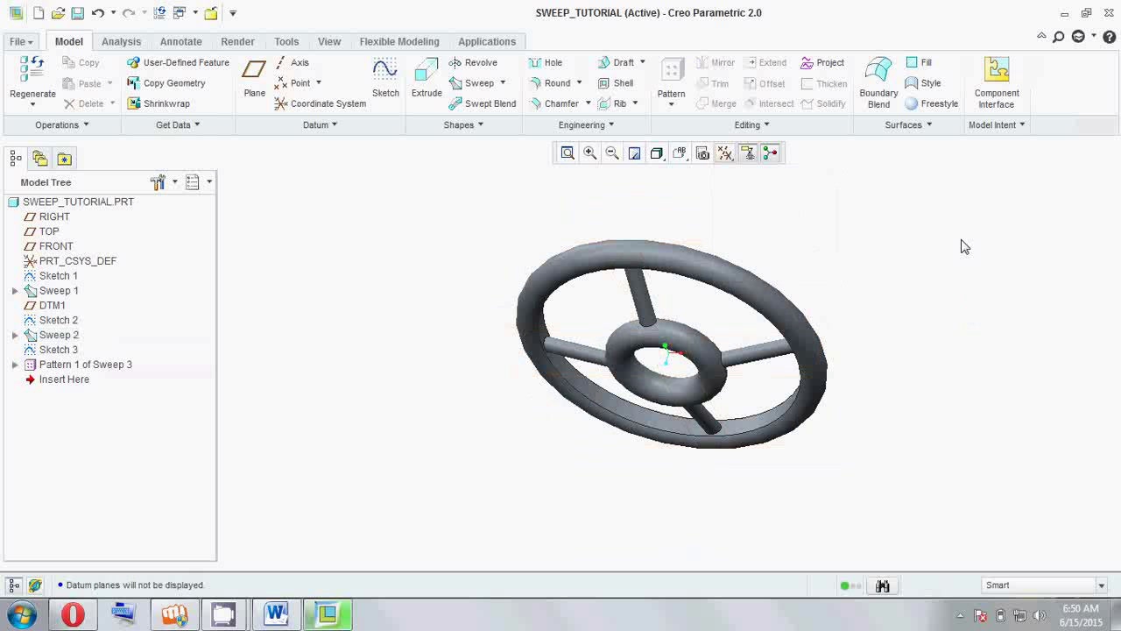
Step: Save SWEEP_TUTORIAL to the Desktop
key(ctrl+s)
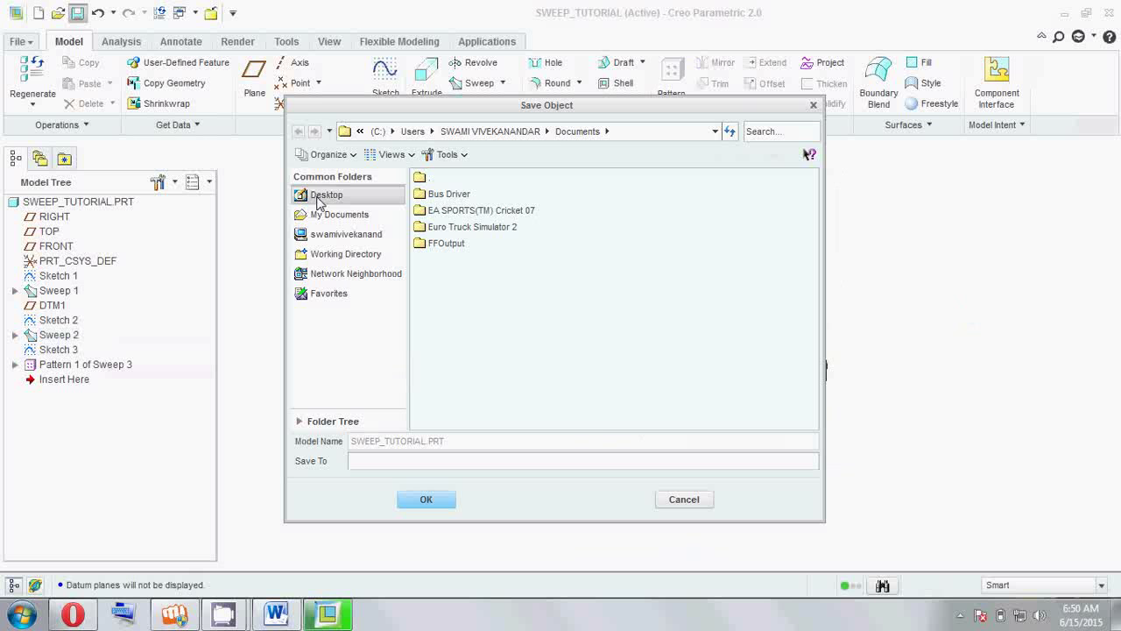
click(319, 198)
click(422, 495)
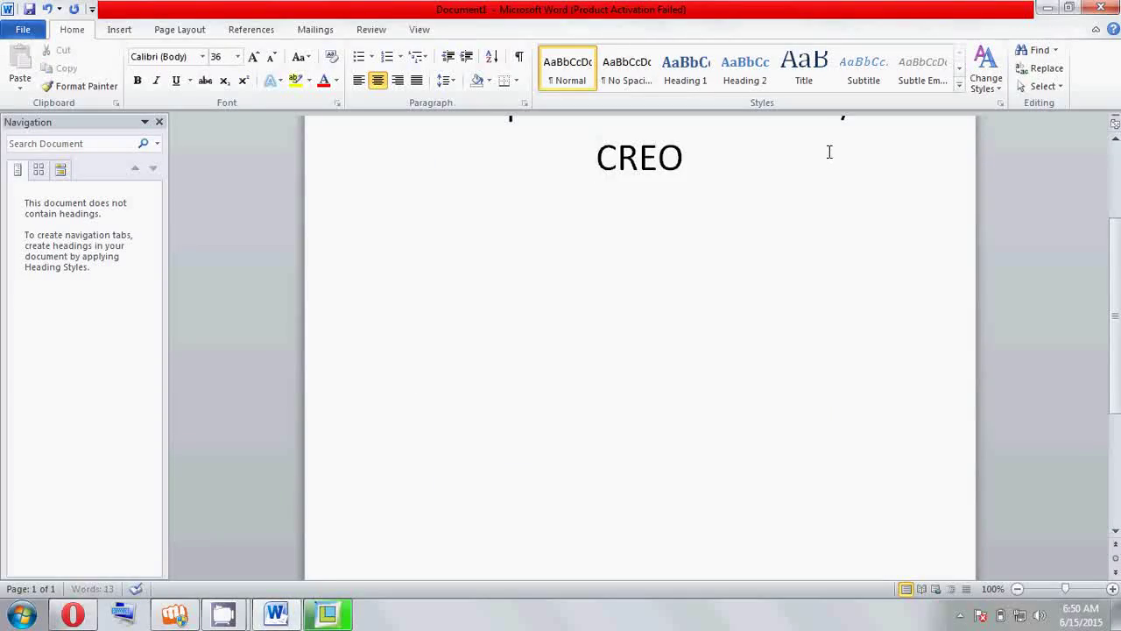
Step: Type 'thank you....' and 'subscribe this video....' on two lines below the CREO title
text(t)
text(hank)
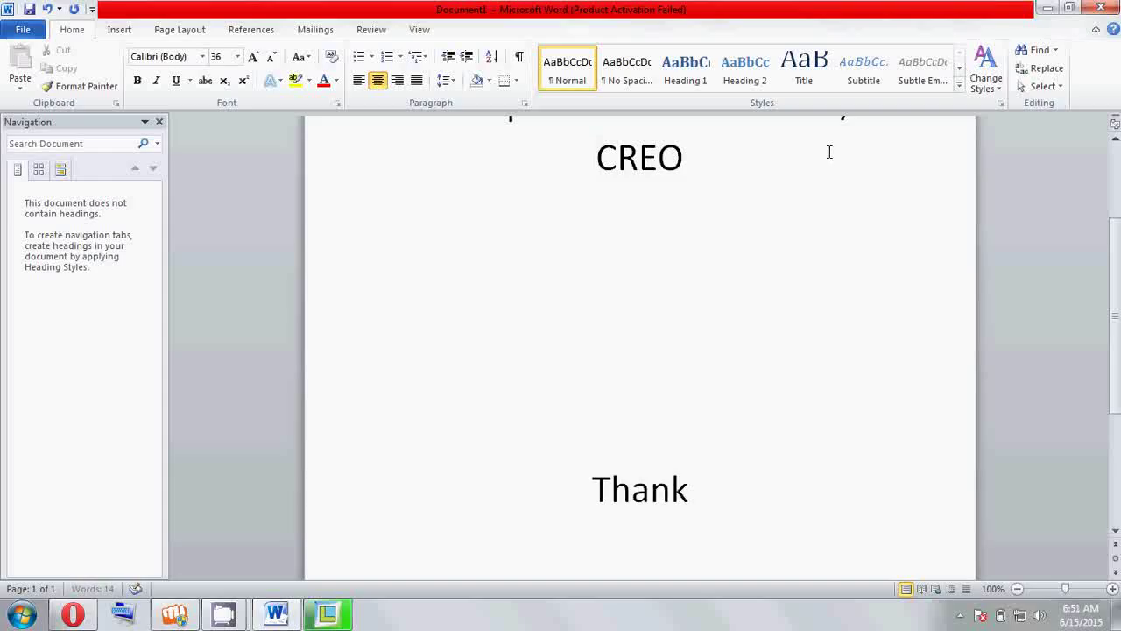
text( you)
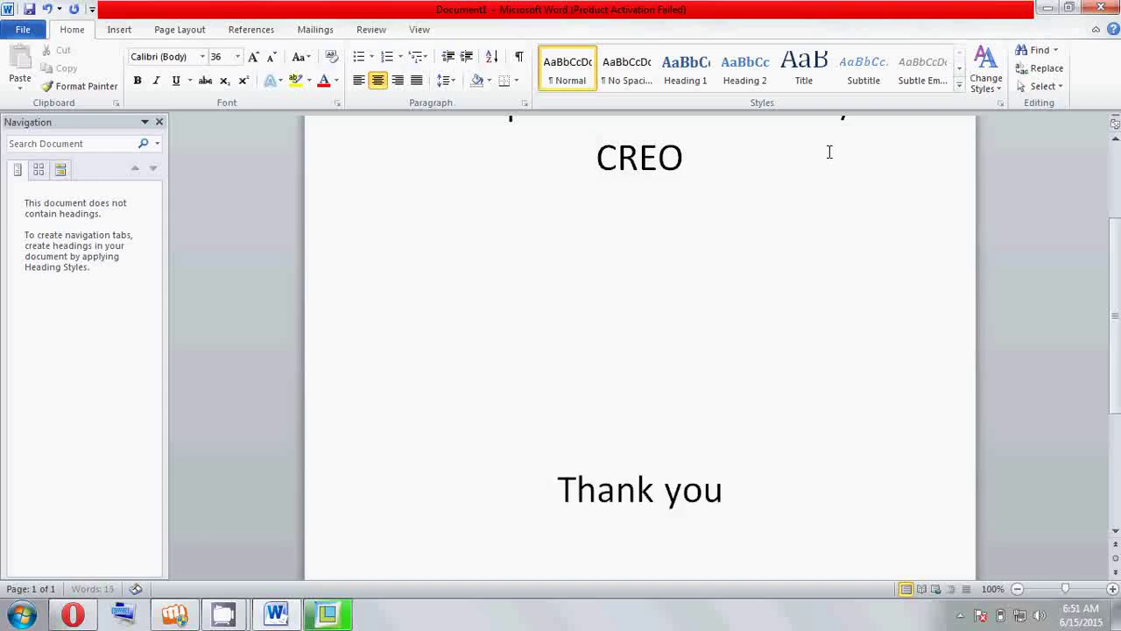
text(....)
key(Return)
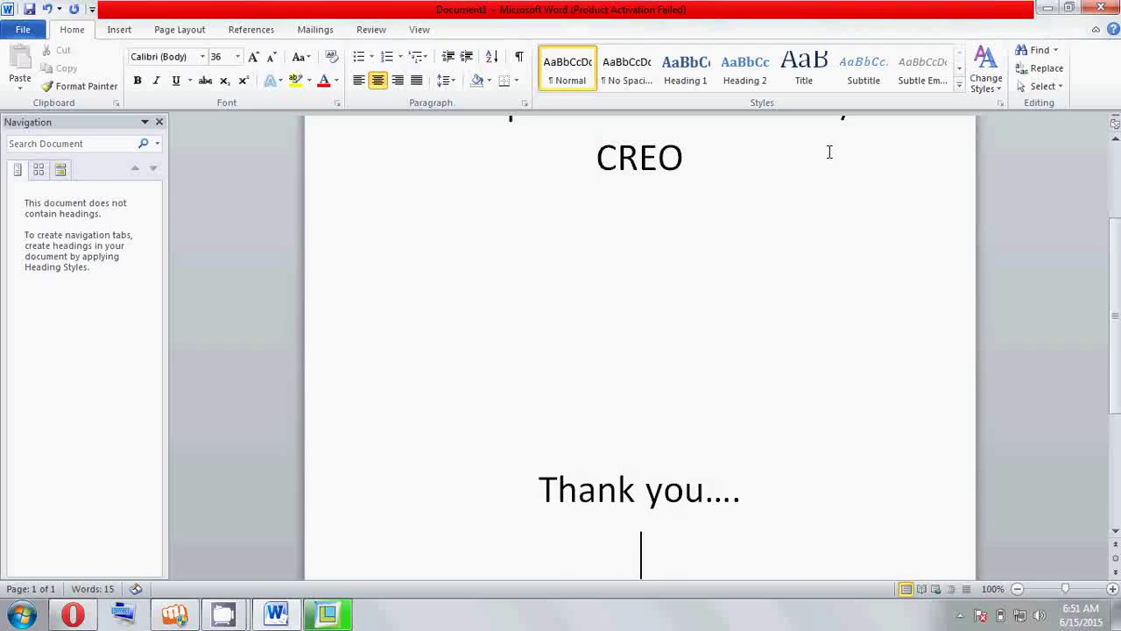
text(subsc)
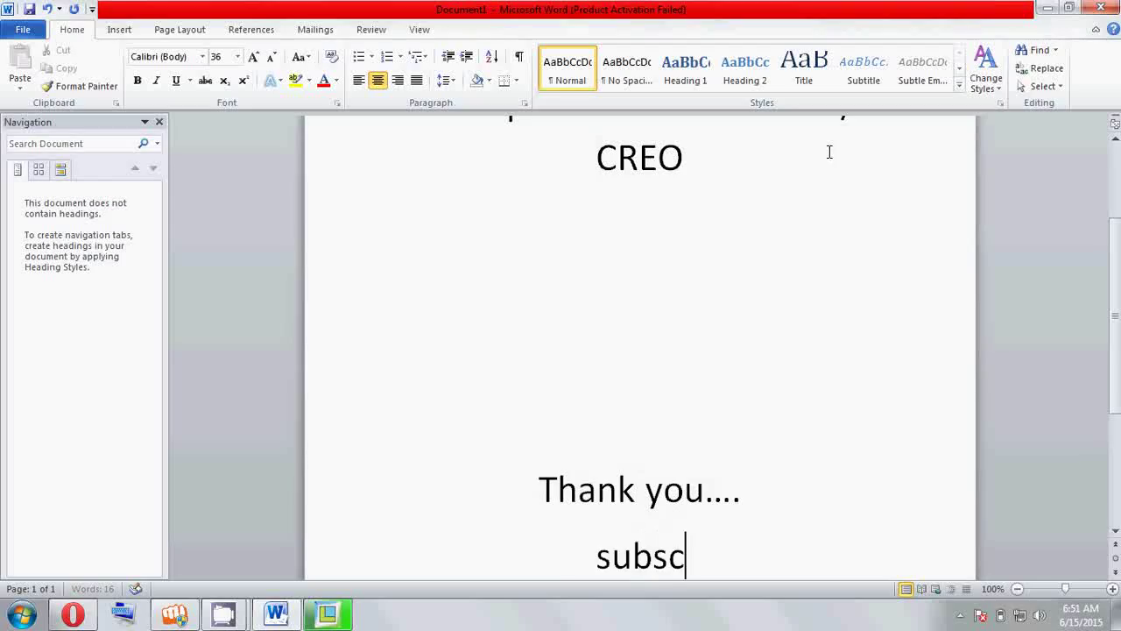
text(ribe t)
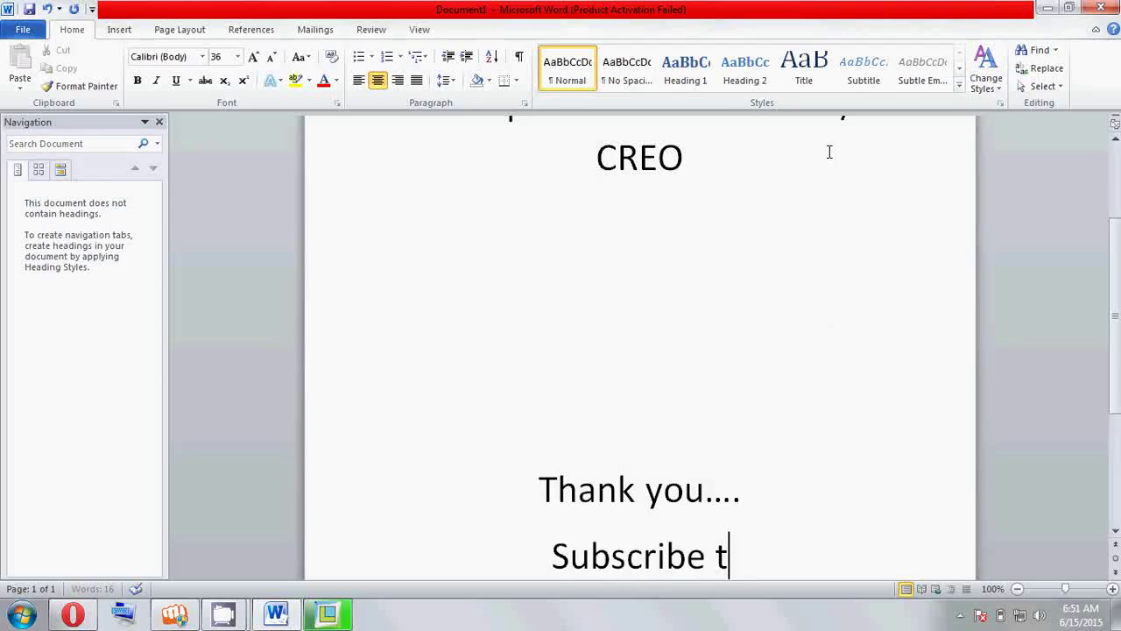
text(his vid)
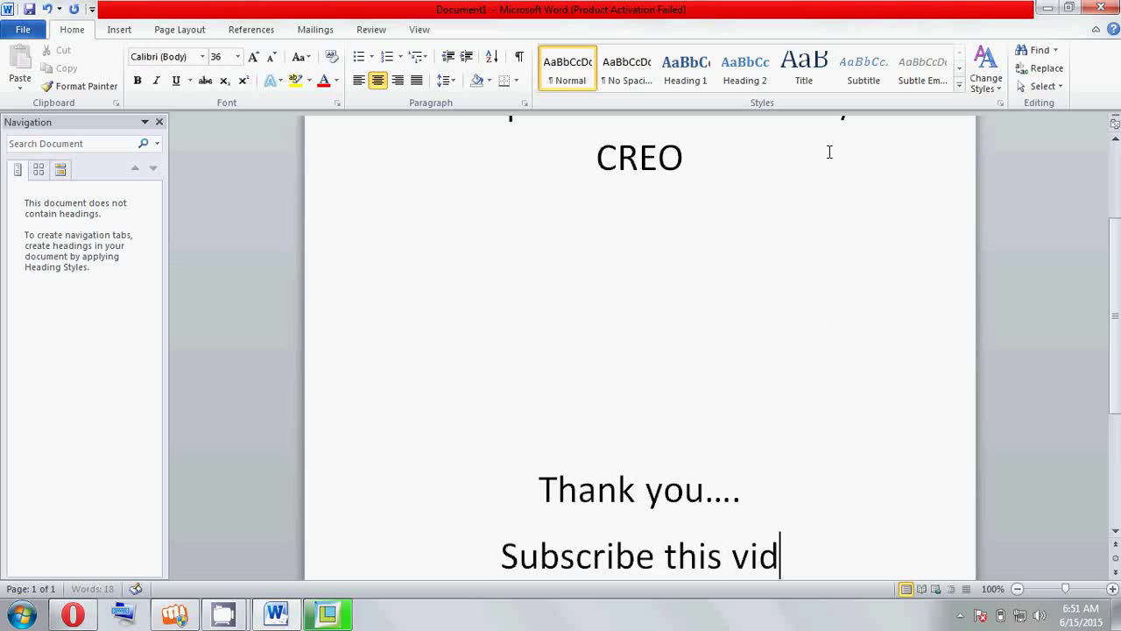
text(eo)
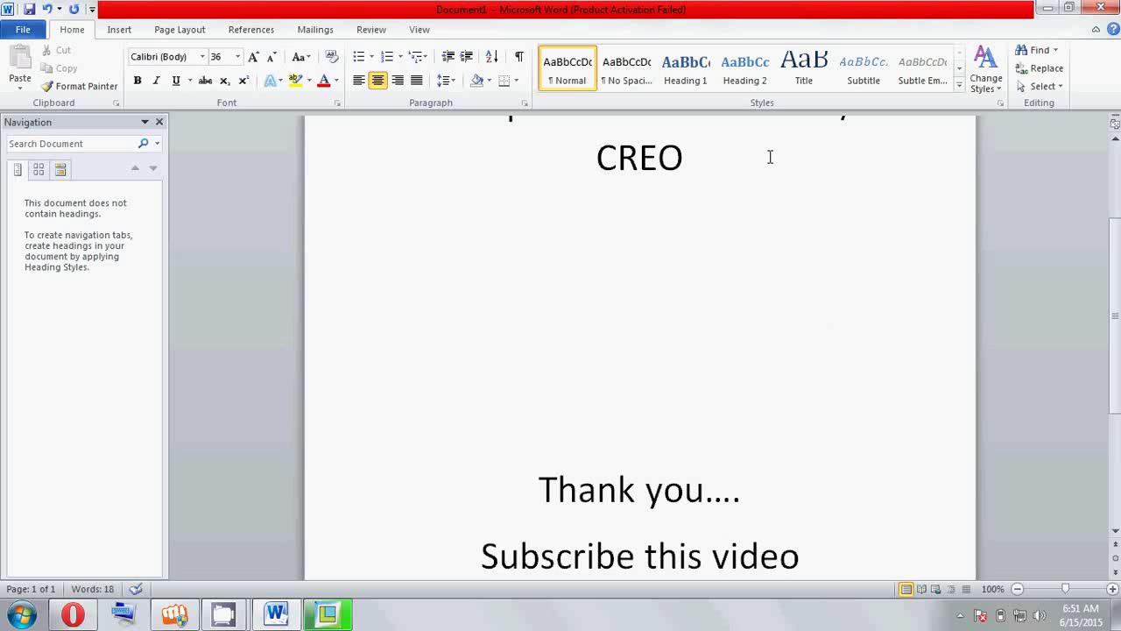
text(....)
scroll(694, 397, down, 2)
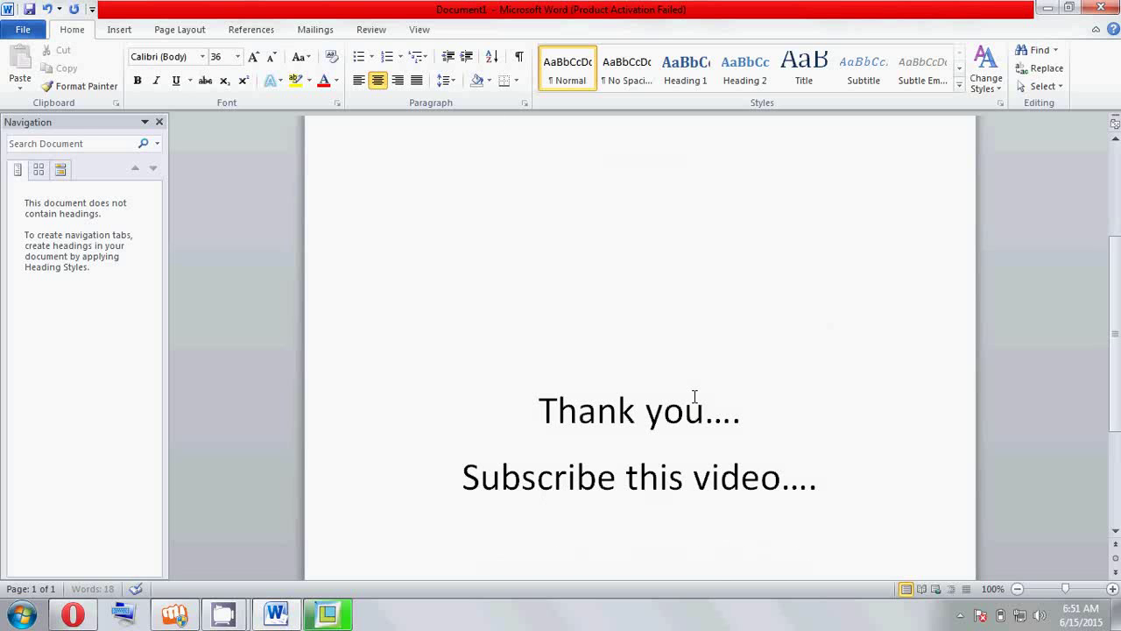
scroll(694, 397, down, 1)
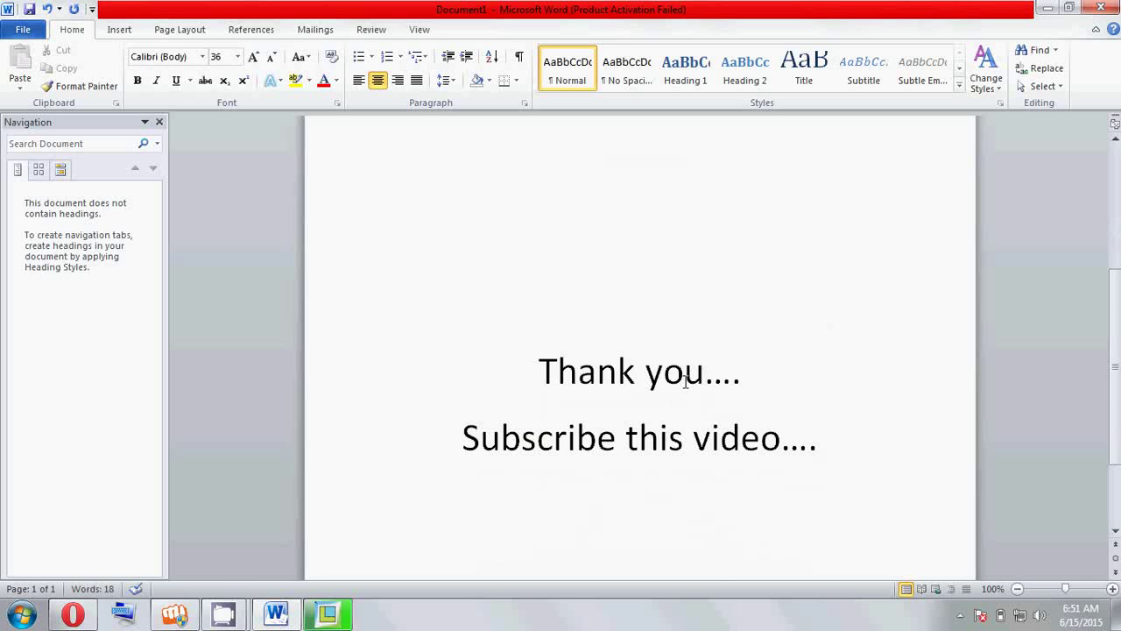
click(223, 614)
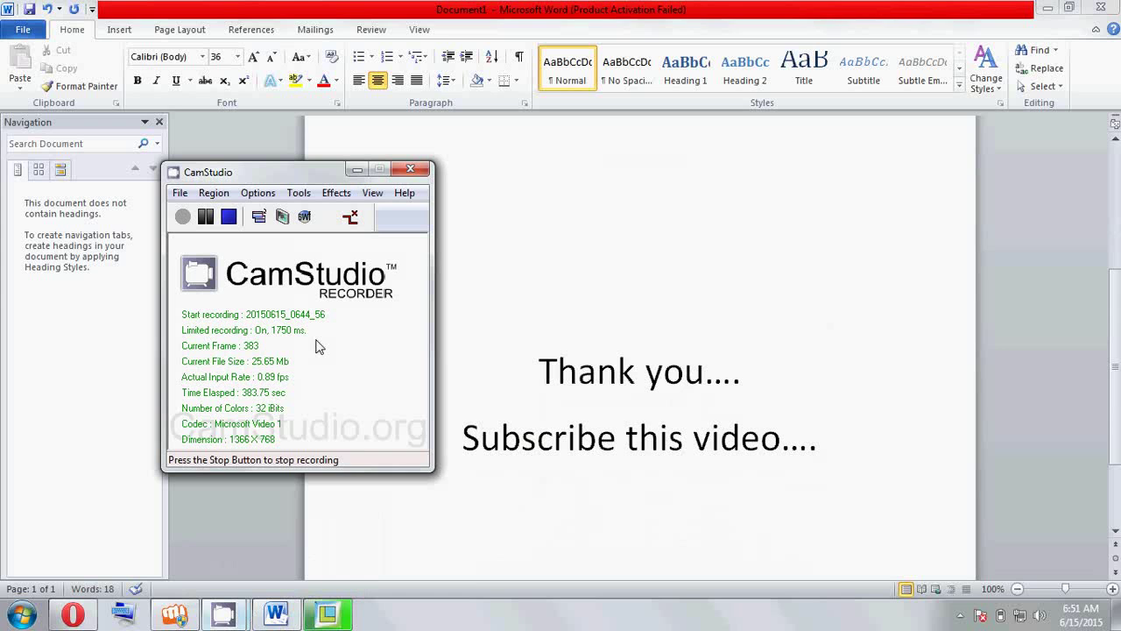